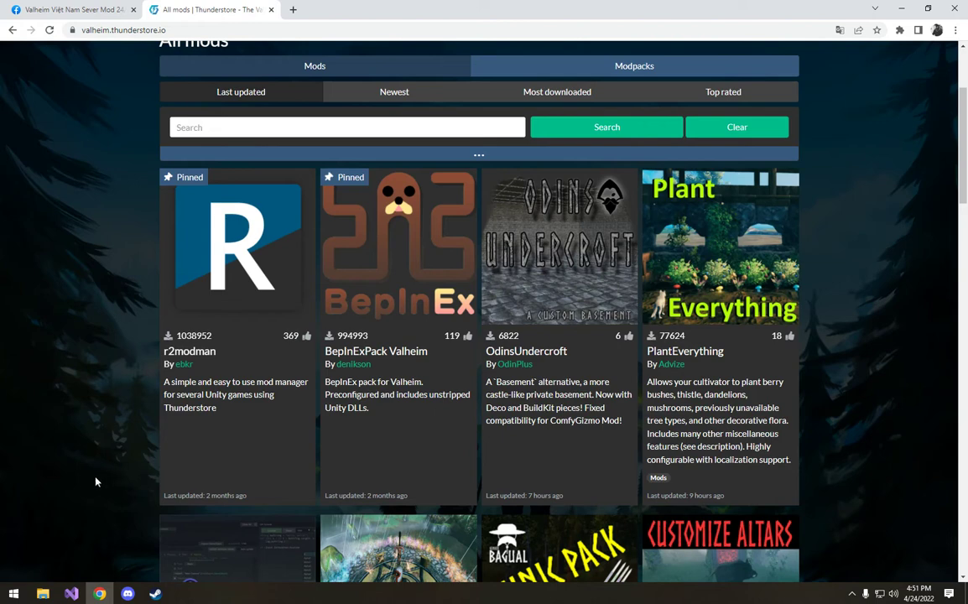
Step: Switch to Steam and browse Valheim's local files, moving the folder window clear of the library list
click(156, 594)
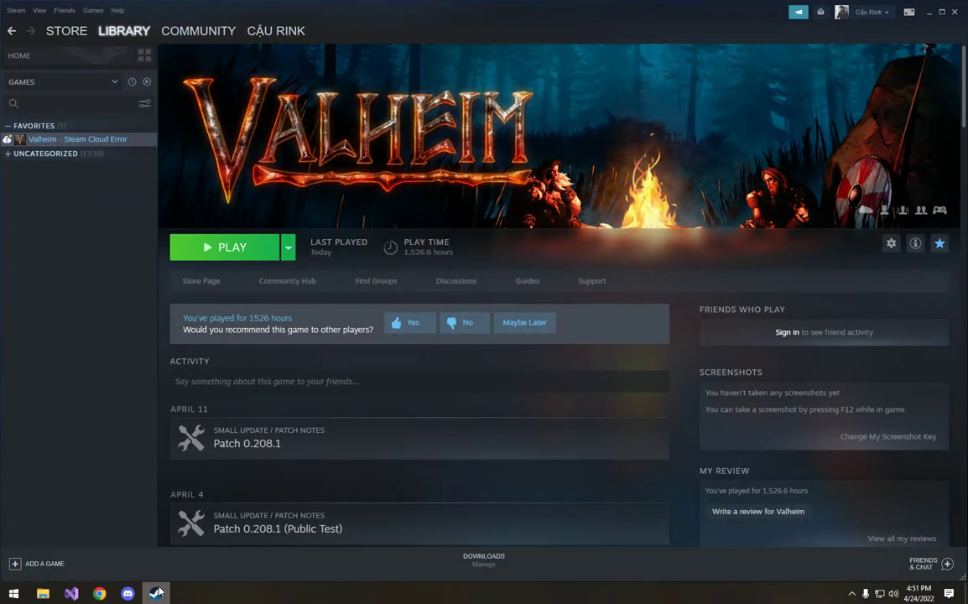
click(89, 141)
right_click(91, 141)
mouse_move(141, 197)
click(210, 191)
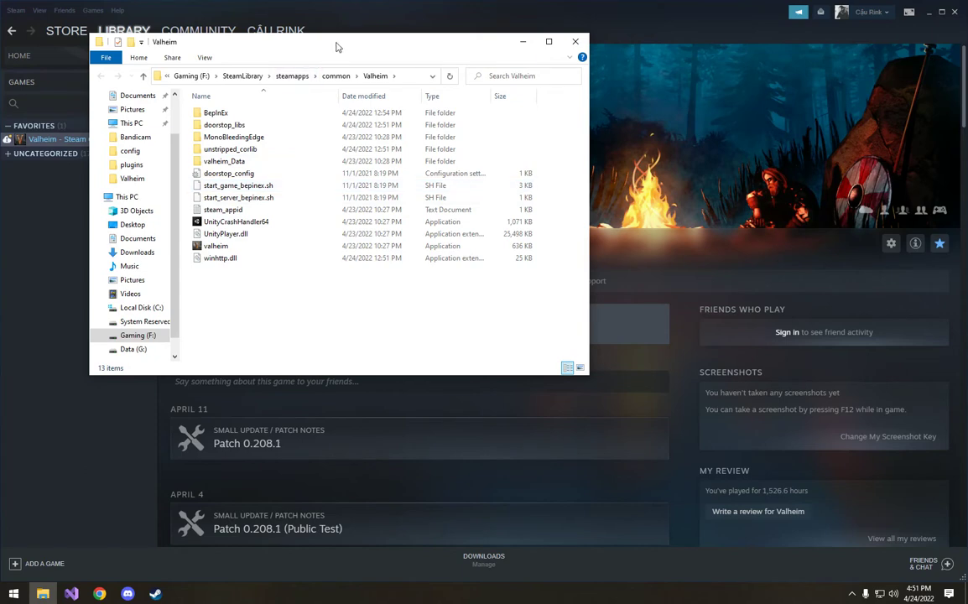
drag(337, 44, 300, 88)
click(189, 154)
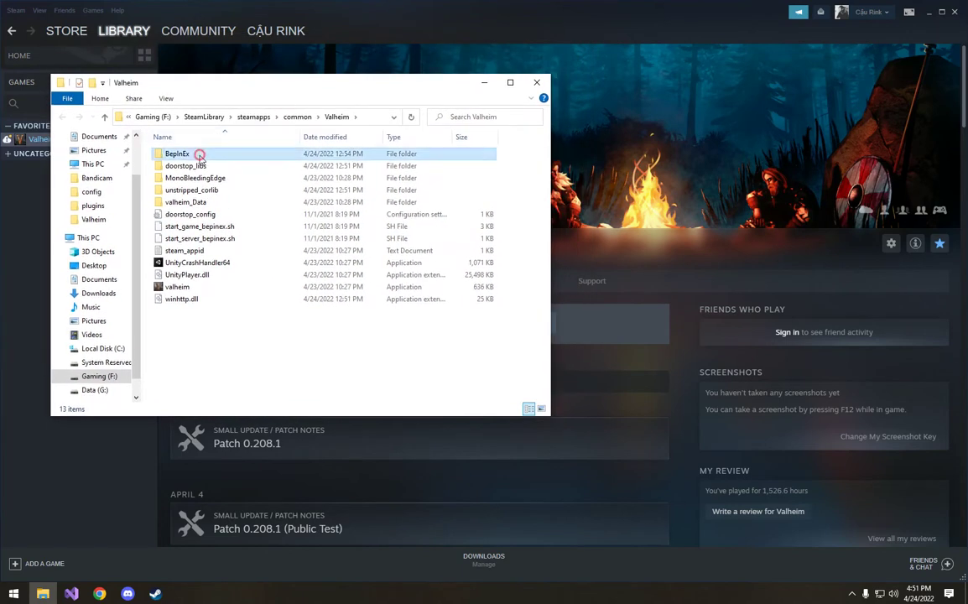
drag(209, 337, 181, 148)
click(210, 323)
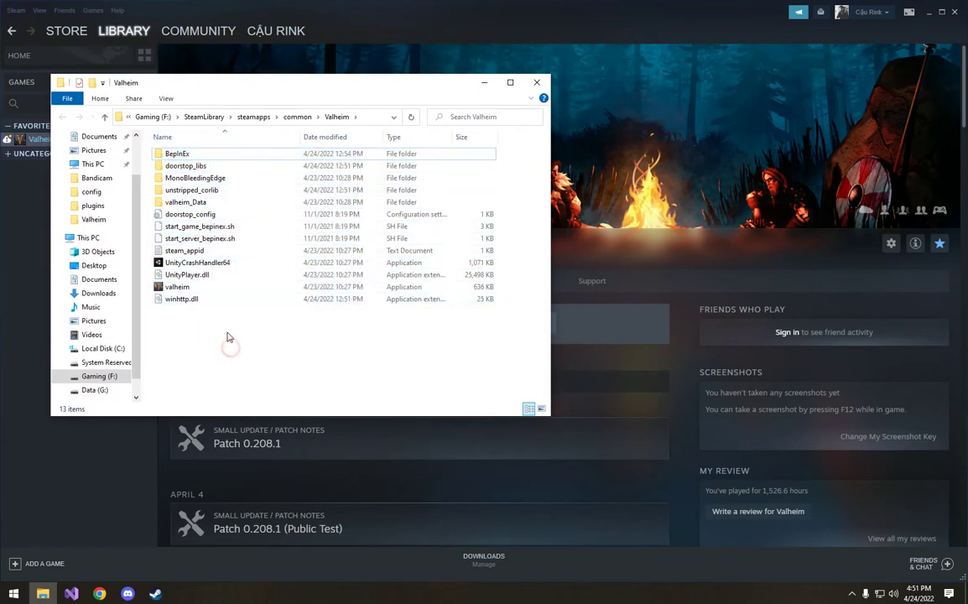
Step: Open the downloaded denikson-BepInExPack_Valheim-5.4.1900.zip from Chrome, enter its BepInExPack_Valheim folder and place it beside the Valheim folder window
click(100, 594)
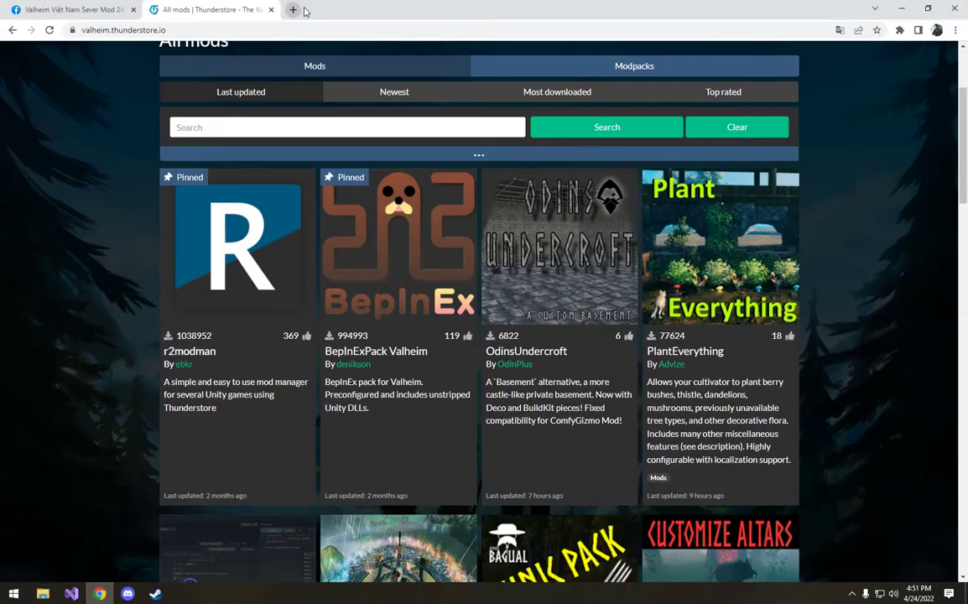
key(ctrl+j)
scroll(406, 303, down, 9)
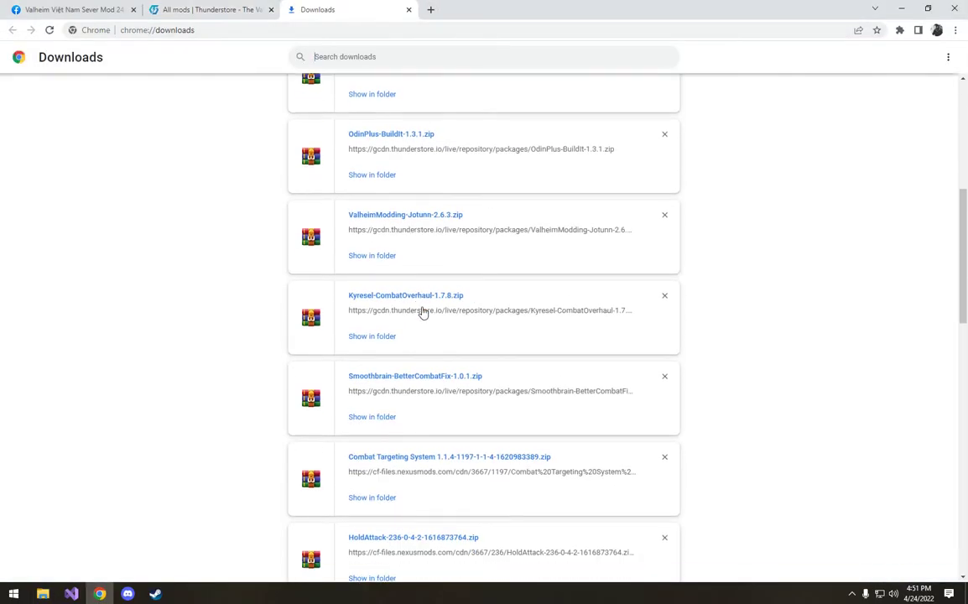
scroll(425, 313, down, 2)
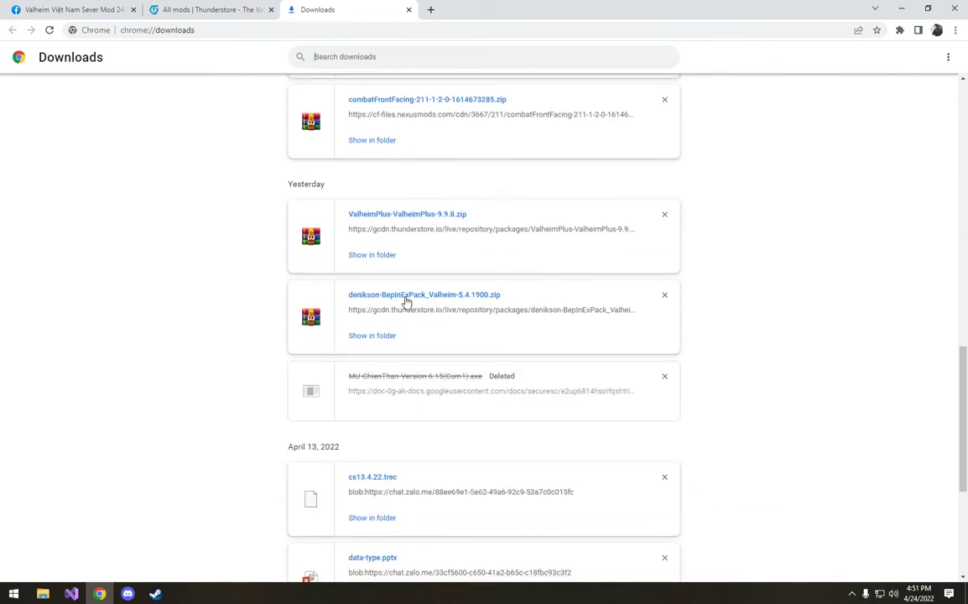
click(902, 8)
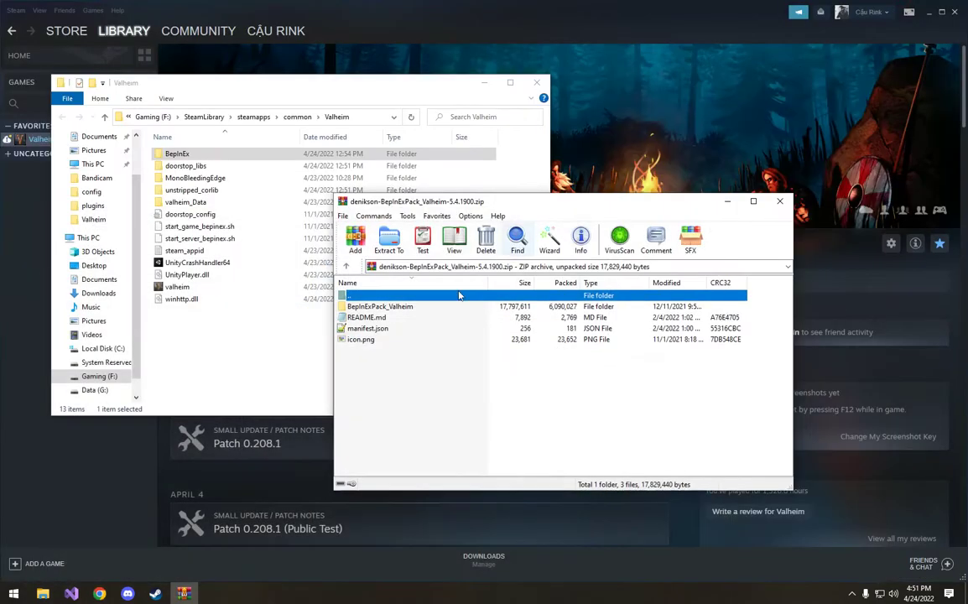
double_click(393, 309)
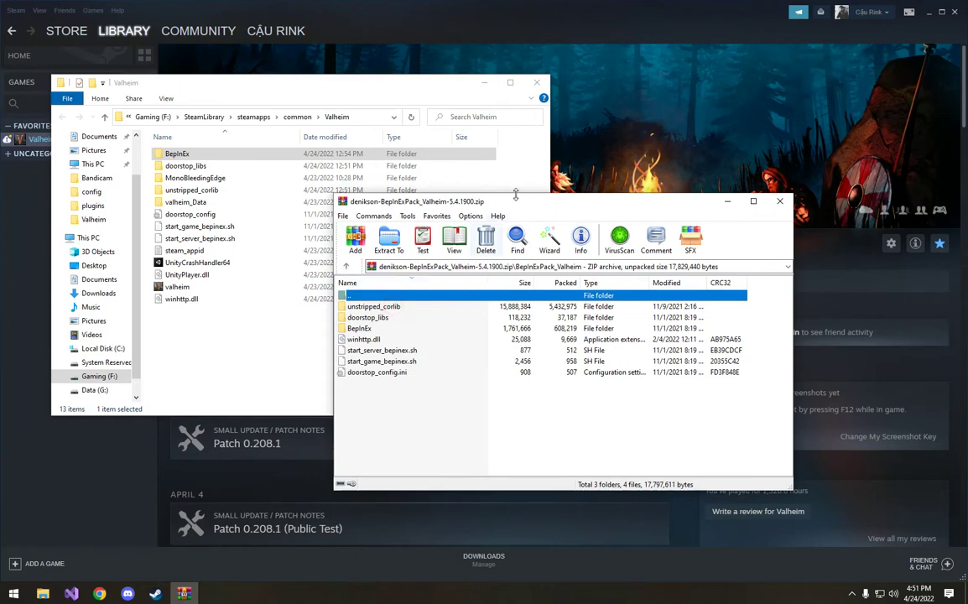
drag(521, 207, 725, 181)
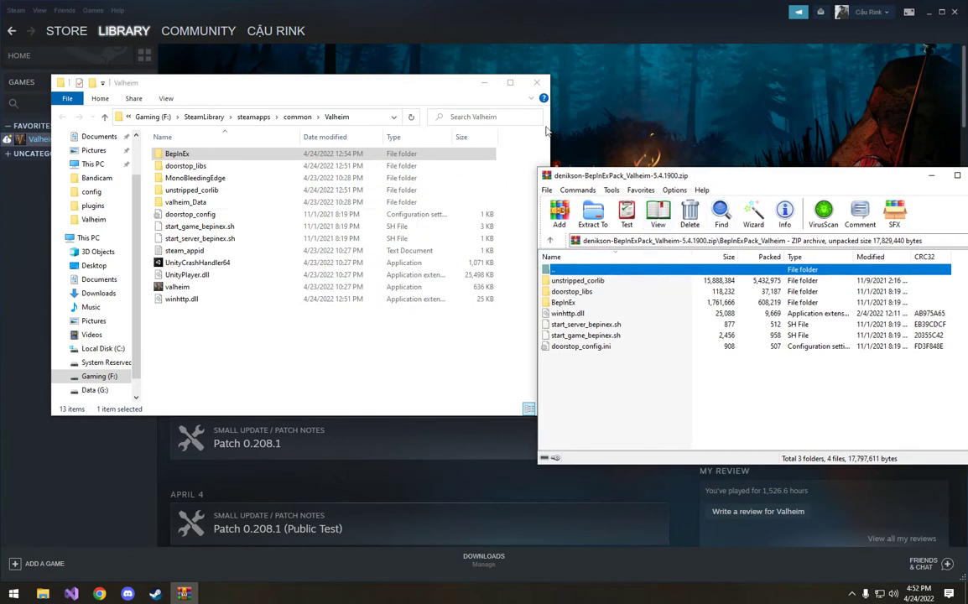
click(501, 133)
drag(501, 133, 480, 132)
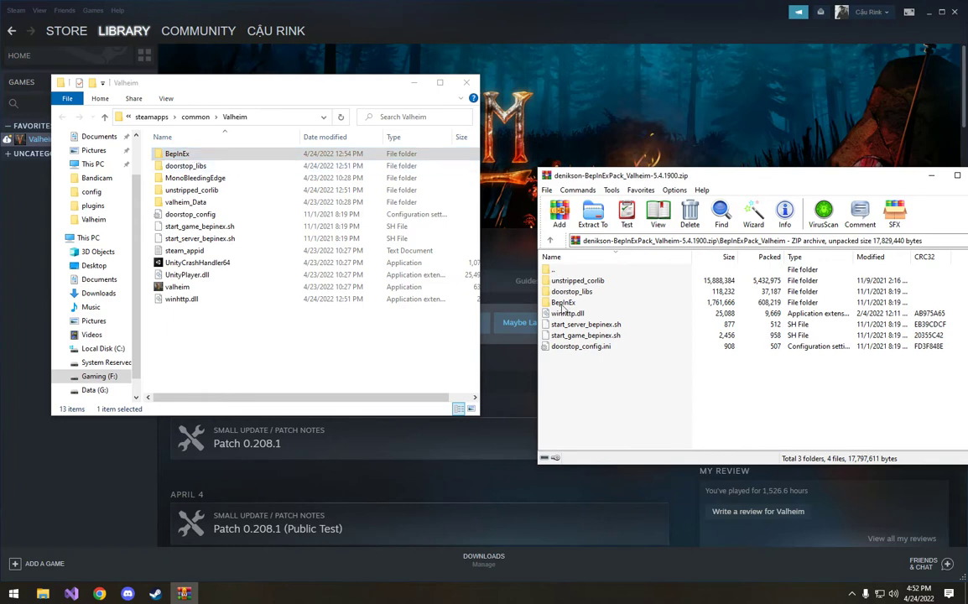
Step: Highlight the BepInEx pack's folders and files in the Valheim folder to compare them with the archive, then clear the selection
drag(564, 302, 195, 182)
ctrl+click(185, 165)
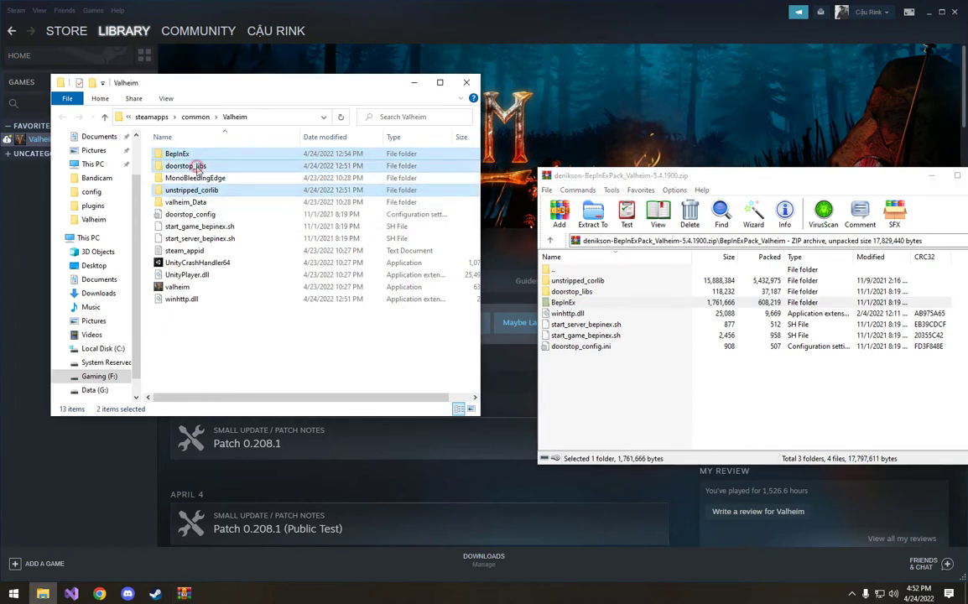
ctrl+click(192, 189)
ctrl+click(190, 214)
ctrl+click(199, 226)
ctrl+click(200, 238)
ctrl+click(192, 300)
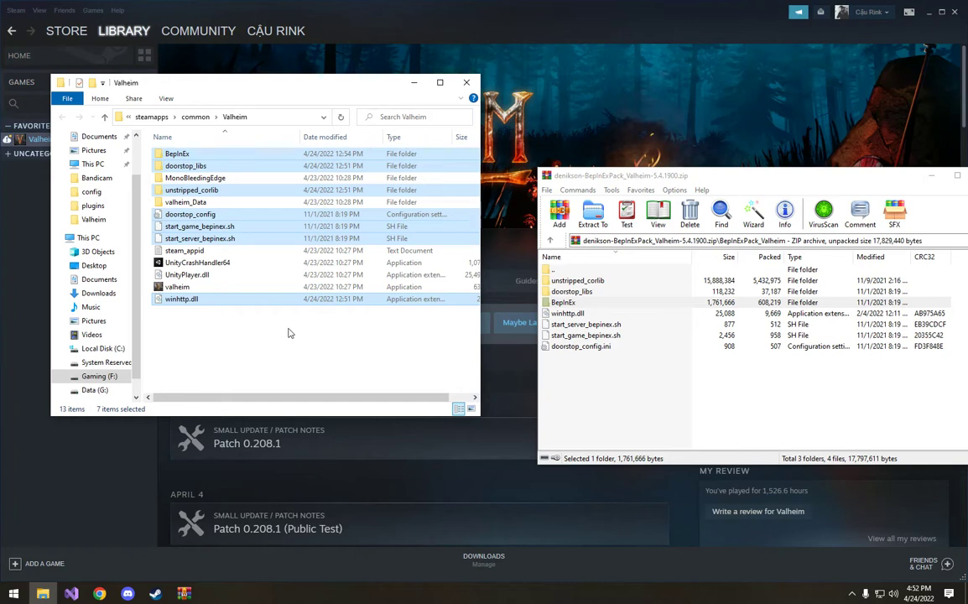
click(289, 338)
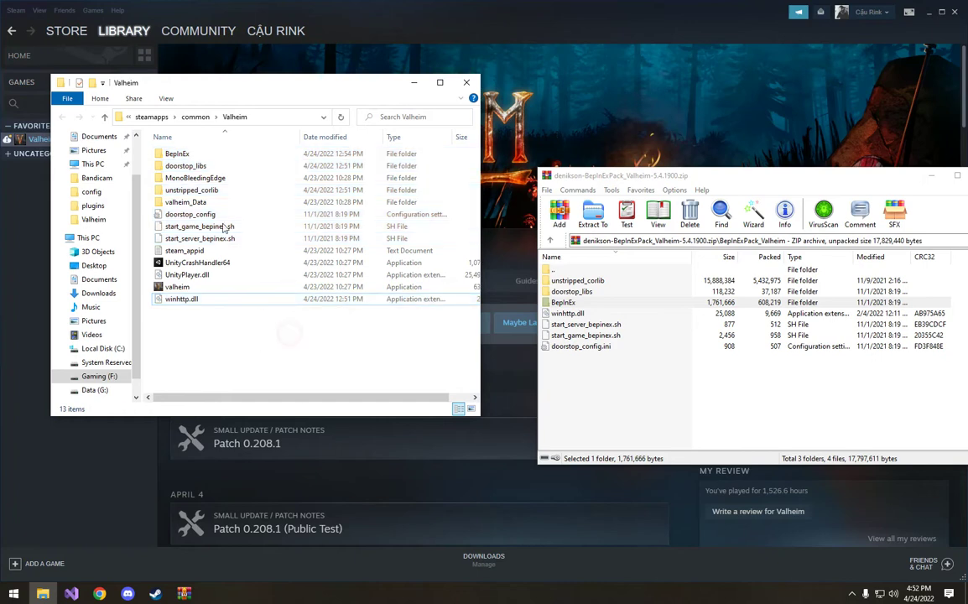
Step: Delete BuildIt.dll and Jotunn.dll from the plugins folder inside BepInEx
double_click(192, 158)
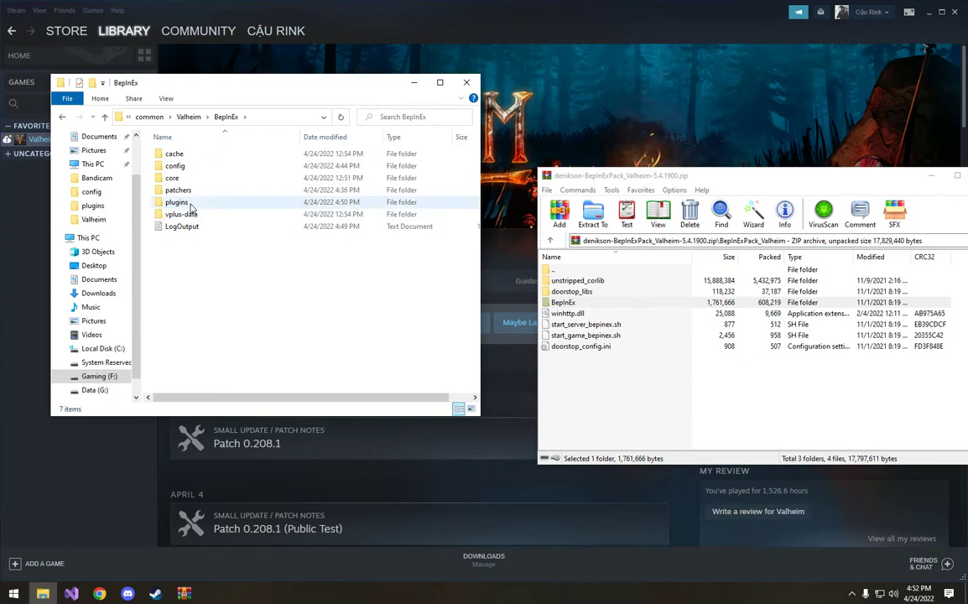
double_click(191, 202)
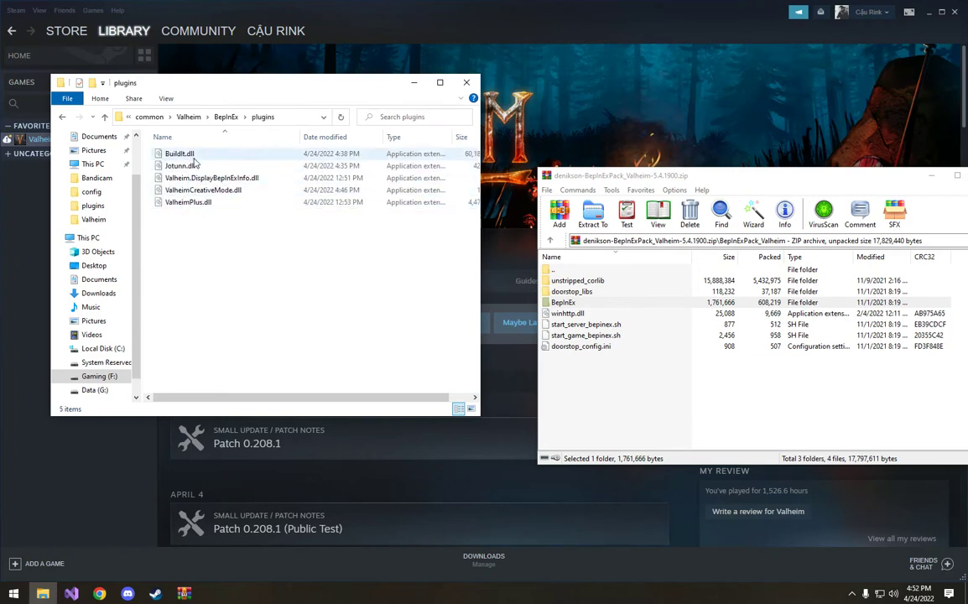
click(191, 156)
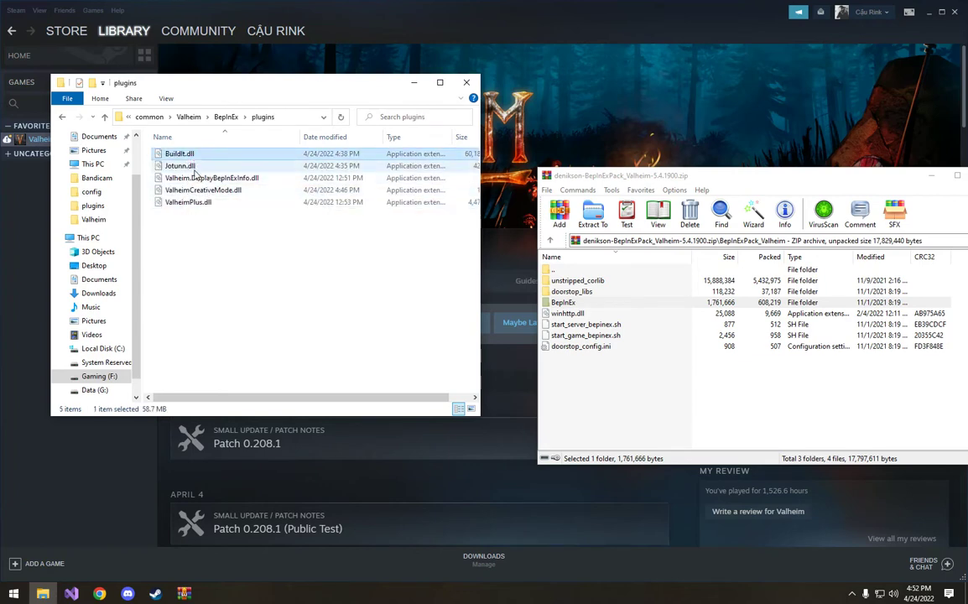
click(195, 166)
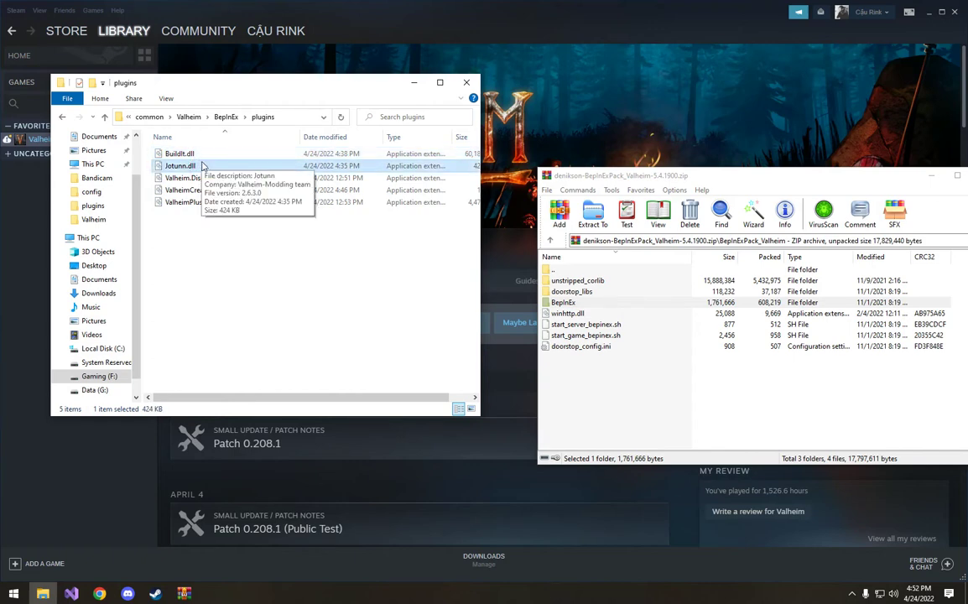
ctrl+click(202, 157)
key(Delete)
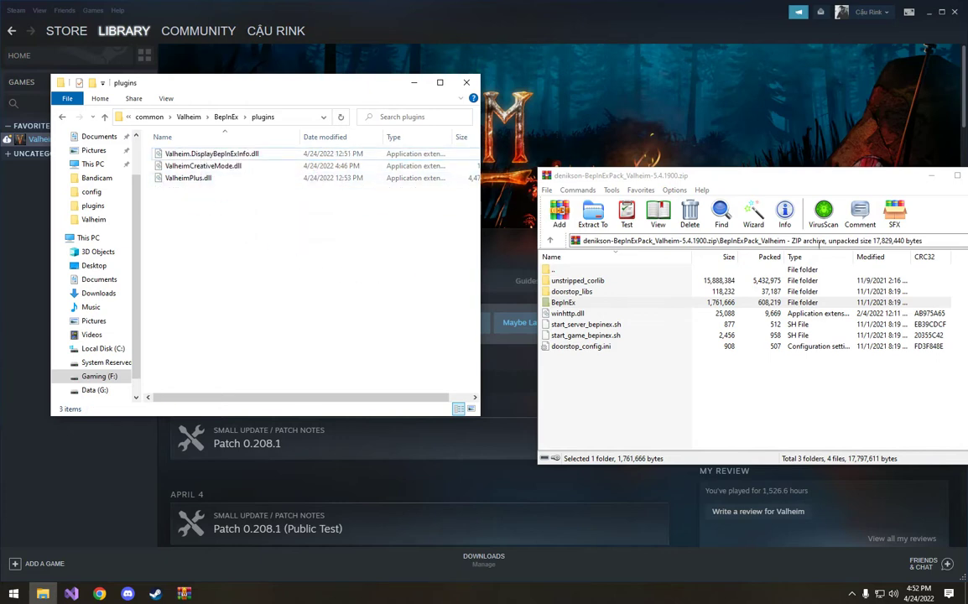
Step: Close the BepInExPack archive window and reposition the plugins folder window
drag(915, 176, 738, 178)
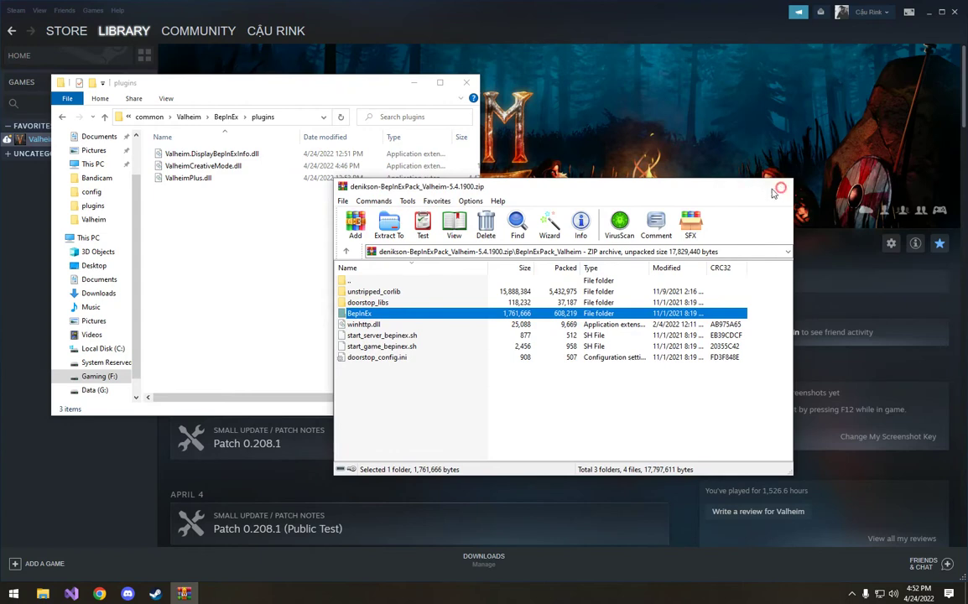
click(704, 169)
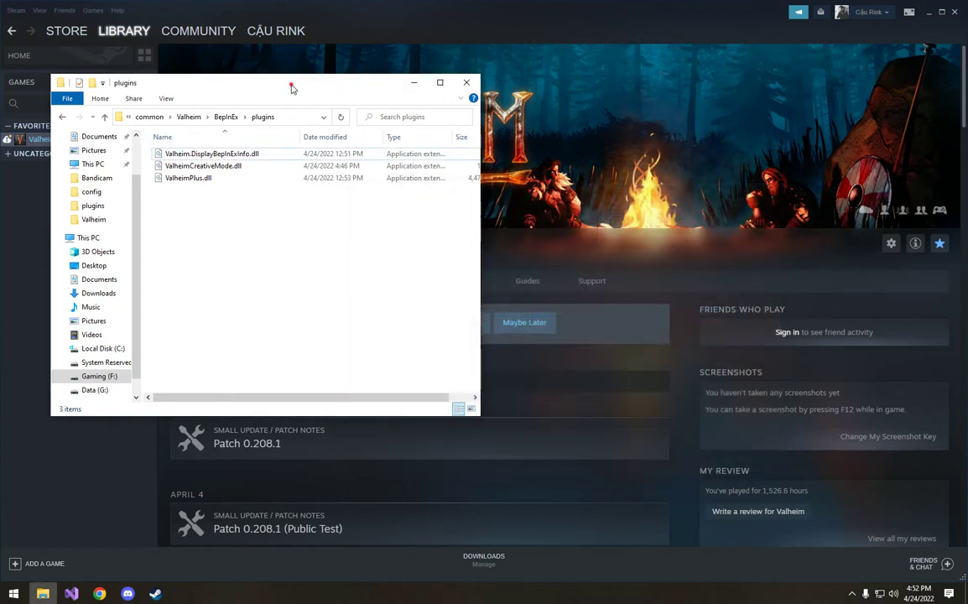
drag(292, 86, 336, 96)
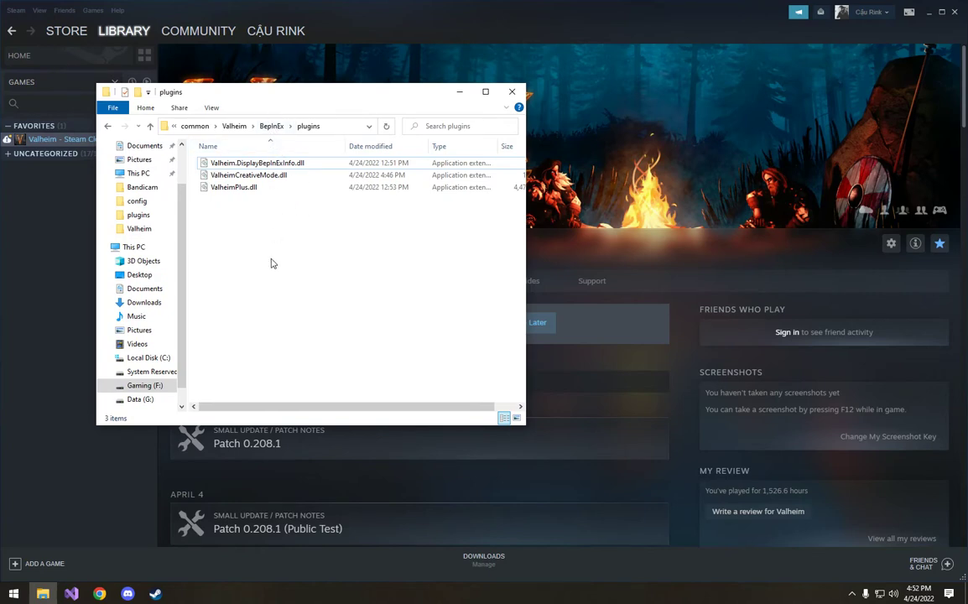
Step: Switch to Chrome, return to the Thunderstore mod list and close the Downloads page
click(99, 593)
click(123, 7)
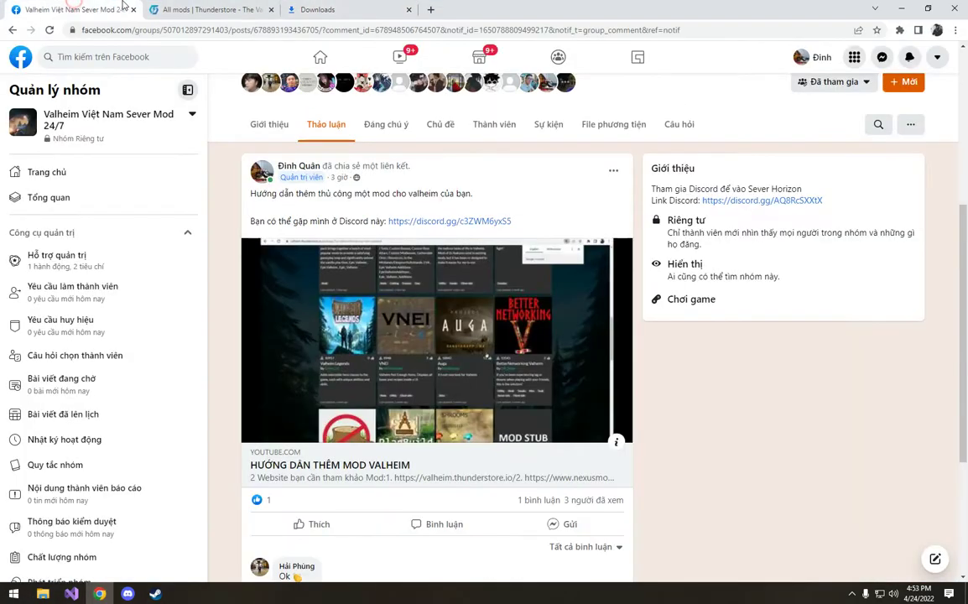
click(214, 9)
middle_click(370, 8)
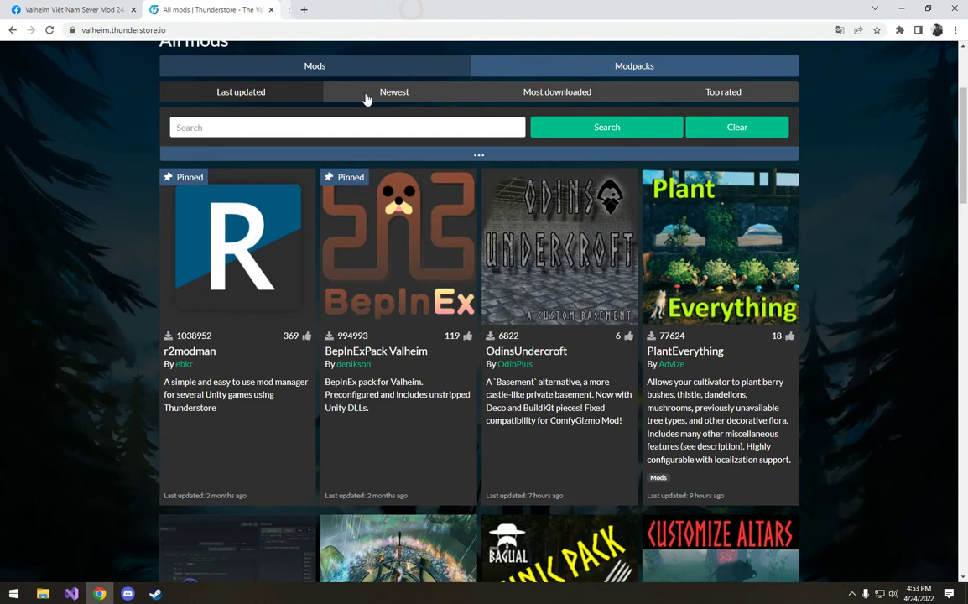
Step: Search the Thunderstore mods for BuildIT and open the BuildIt mod page by OdinPlus
click(326, 127)
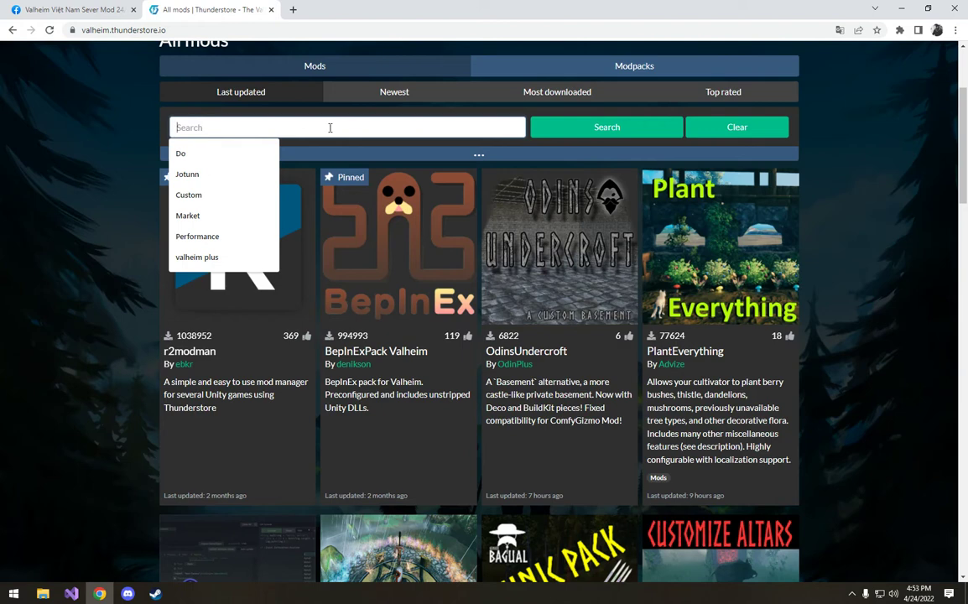
text(Buil)
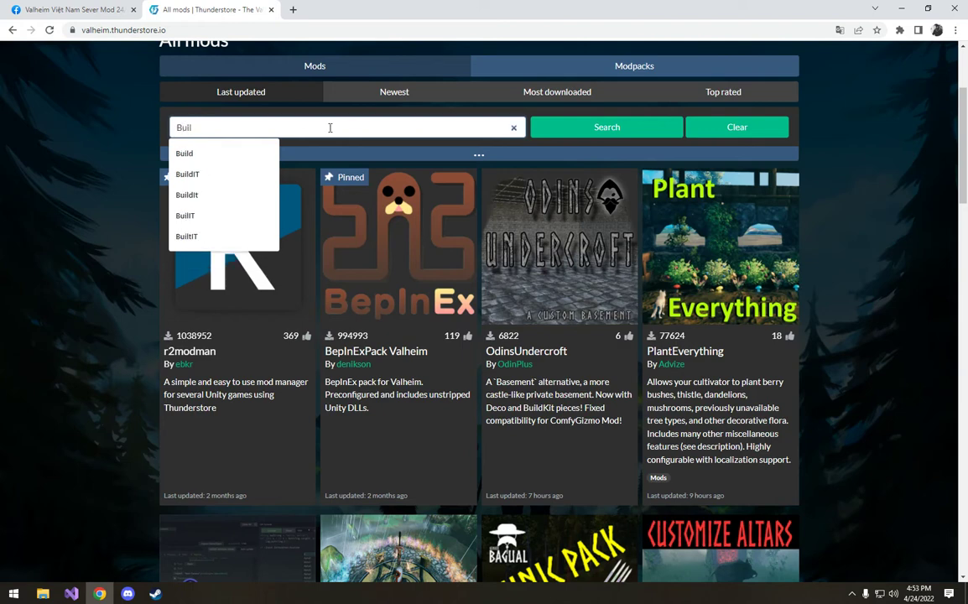
text(dIT)
key(Return)
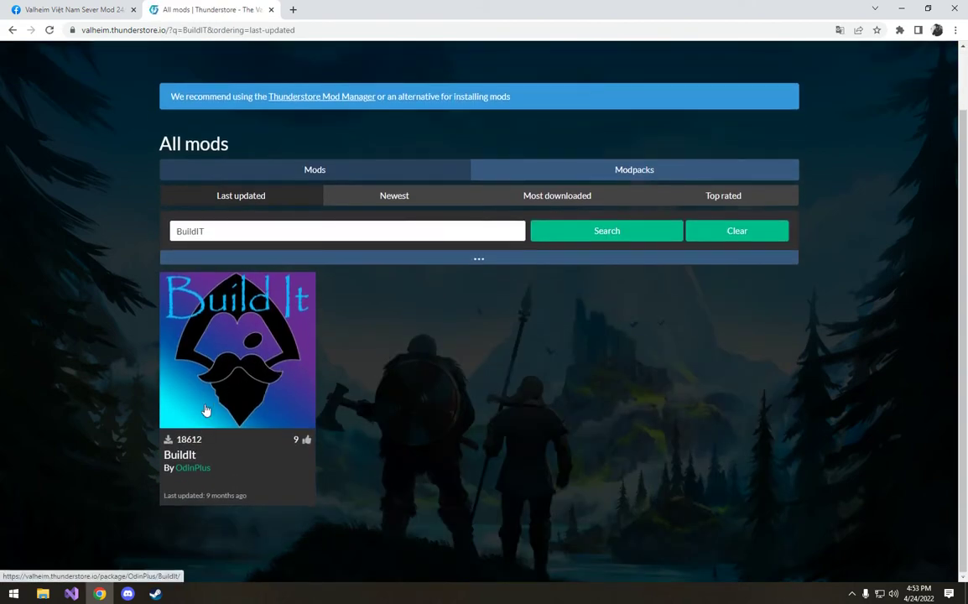
click(209, 407)
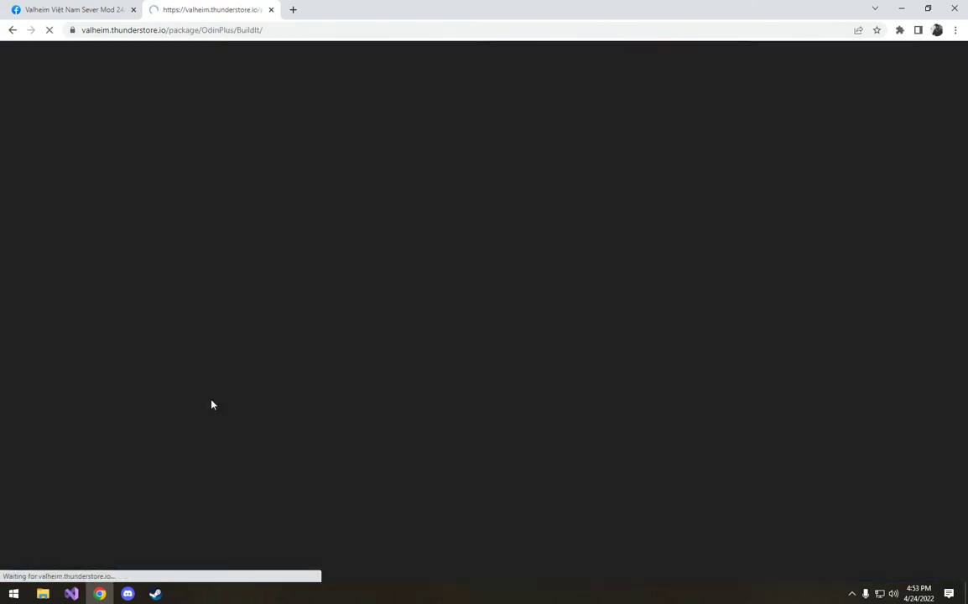
Step: Examine the list of mods that BuildIt requires to function
scroll(310, 373, down, 3)
scroll(281, 379, up, 1)
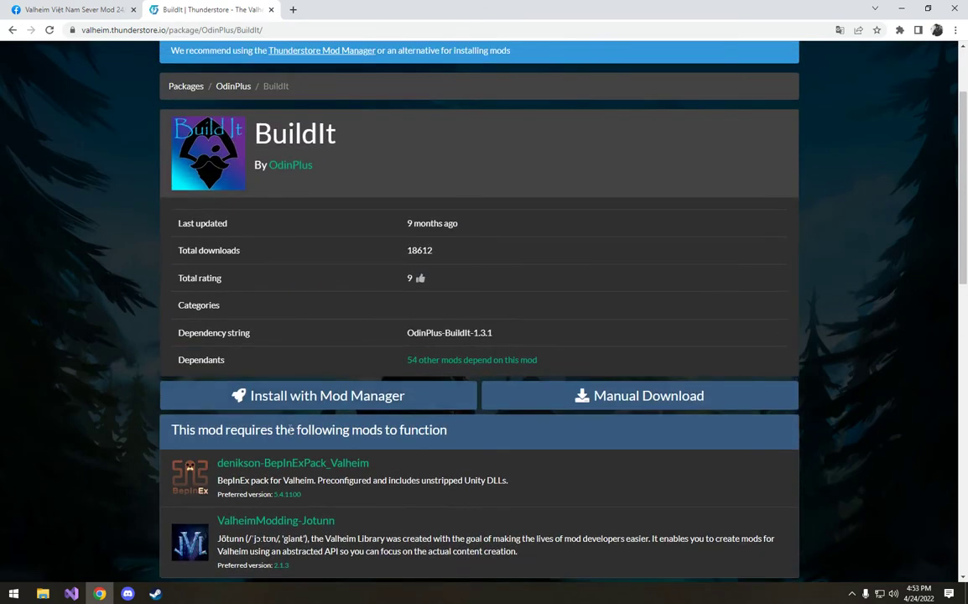
drag(186, 431, 441, 436)
click(473, 443)
scroll(324, 350, down, 2)
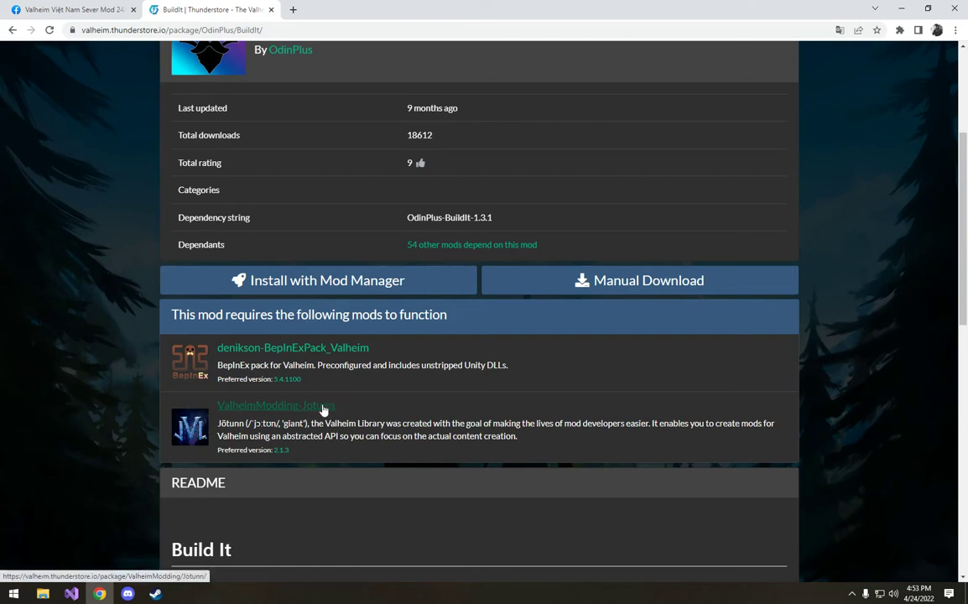
drag(283, 365, 386, 365)
click(294, 361)
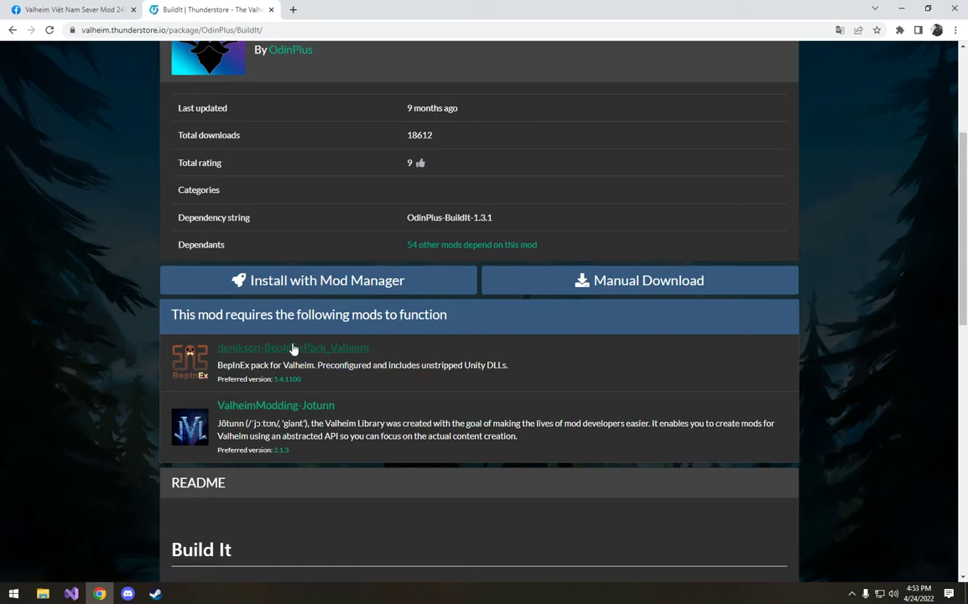
Step: Open the required ValheimModding-Jotunn mod in a new tab and view its page down to the README
right_click(303, 411)
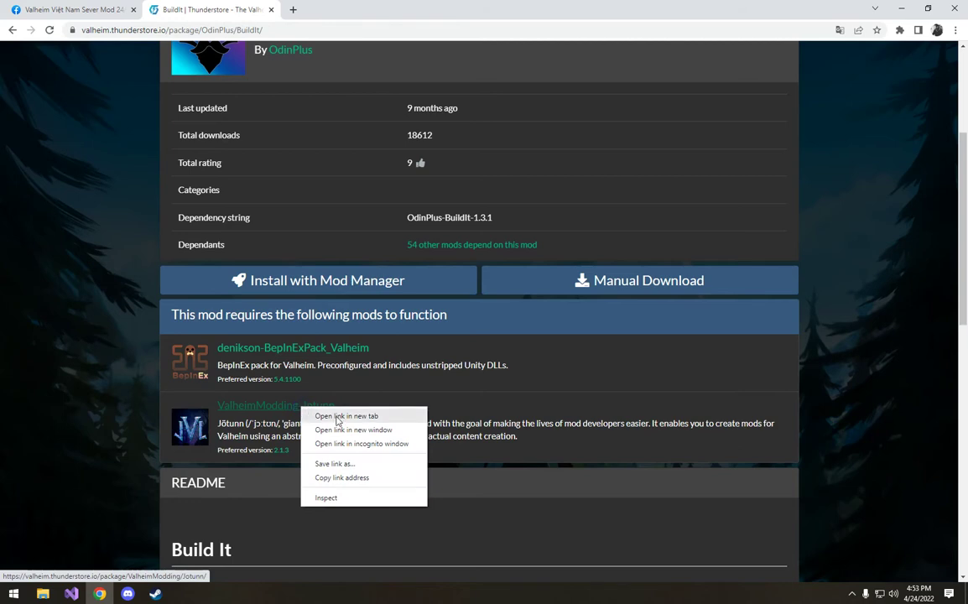
click(329, 416)
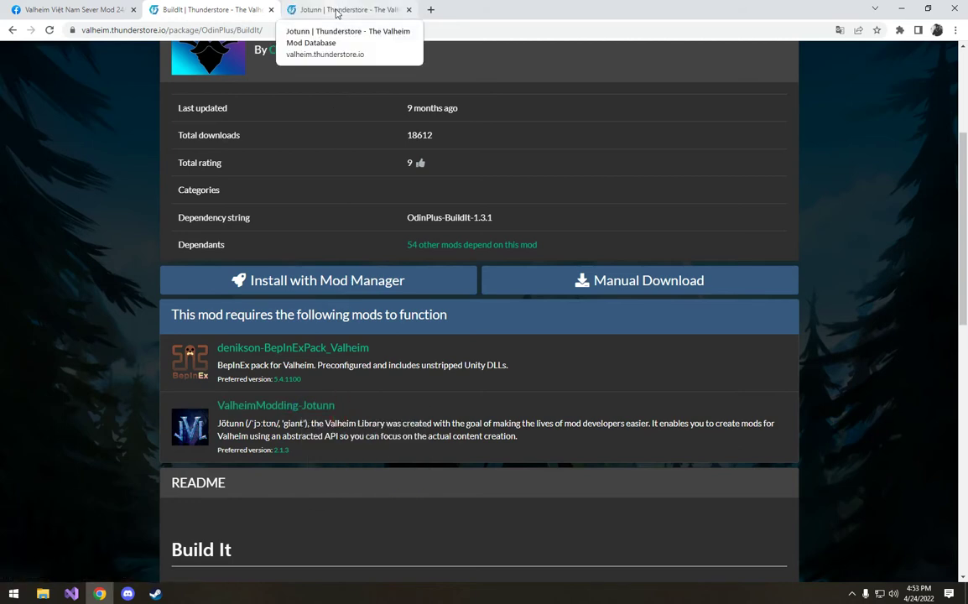
click(335, 12)
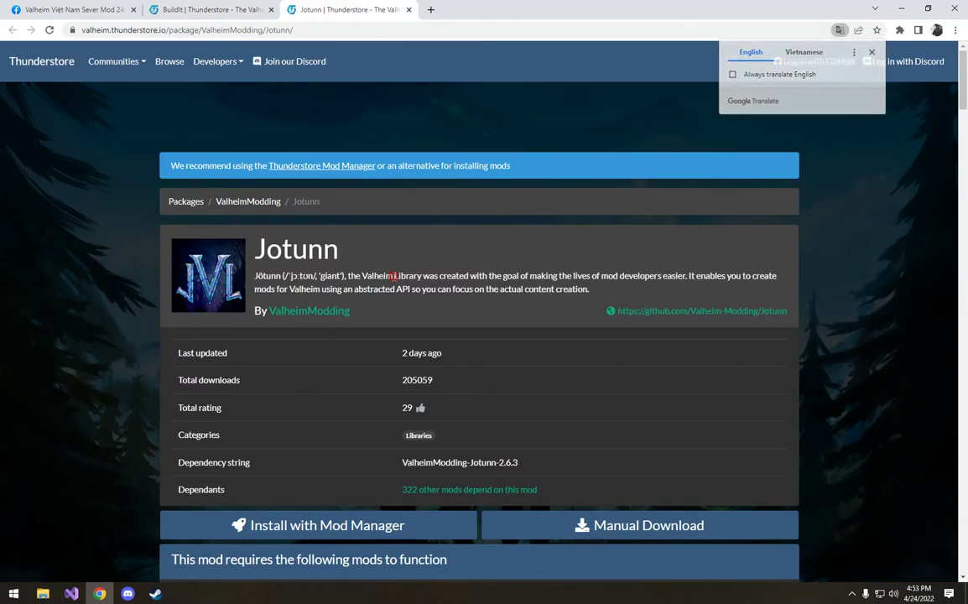
scroll(393, 272, down, 10)
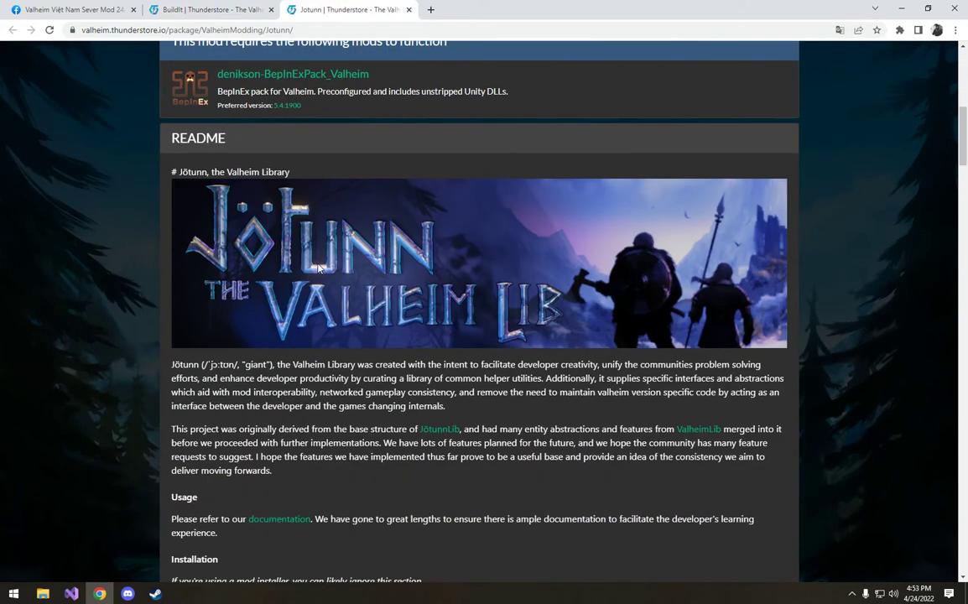
Step: Examine the Jotunn mod page's details, including its required mods and dependency string
scroll(328, 266, up, 7)
scroll(327, 266, up, 3)
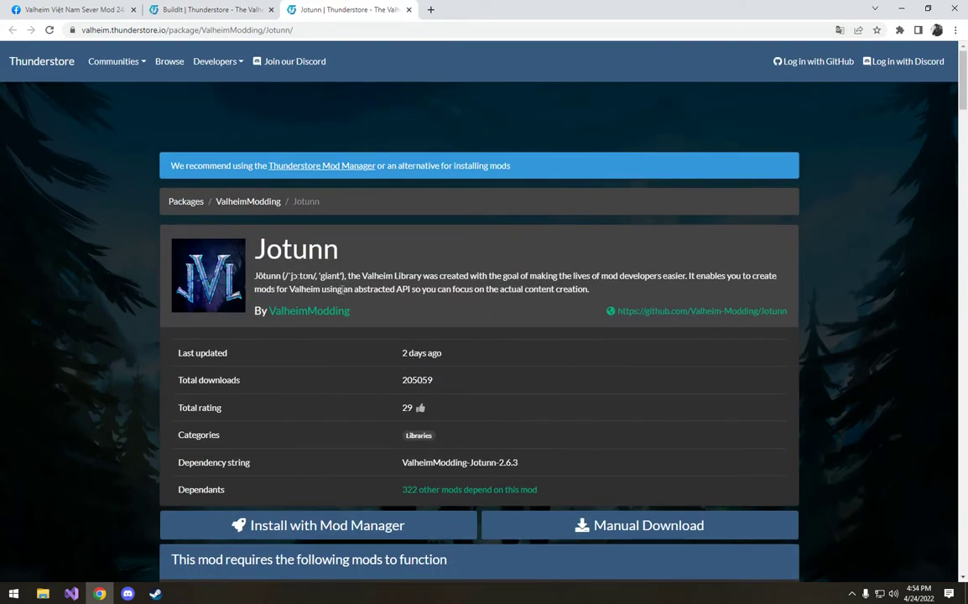
scroll(342, 288, down, 2)
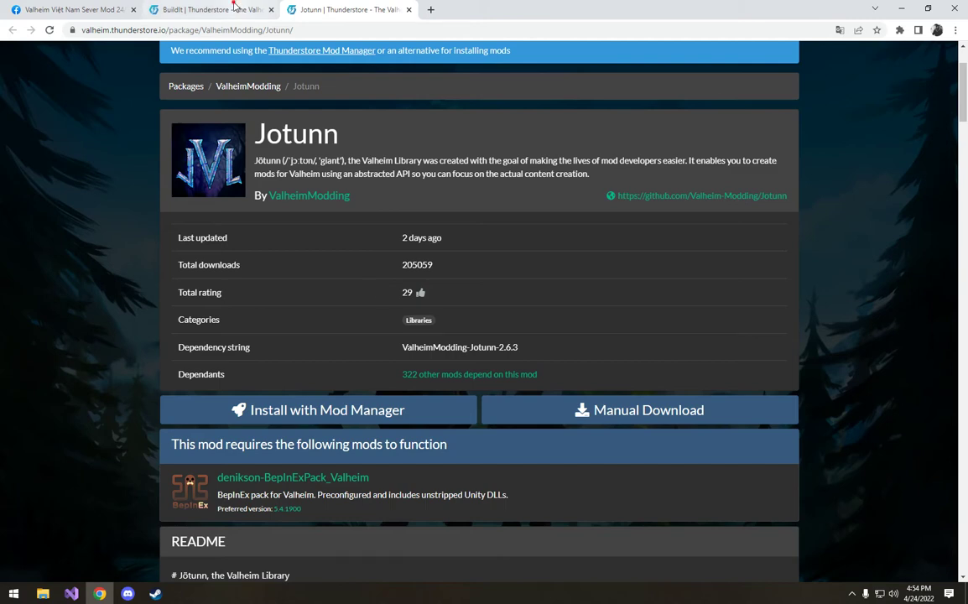
key(ctrl+shift+Tab)
key(ctrl+Tab)
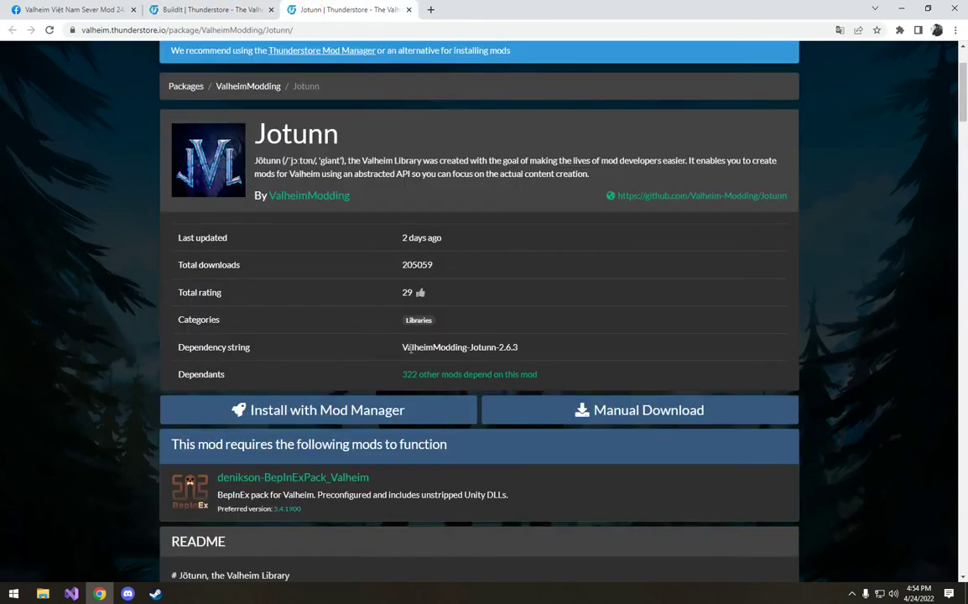
drag(403, 348, 553, 347)
click(458, 295)
drag(407, 265, 484, 250)
click(484, 250)
Step: Return to the BuildIt page and open the Thunderstore list of all mods in a new tab
key(ctrl+shift+Tab)
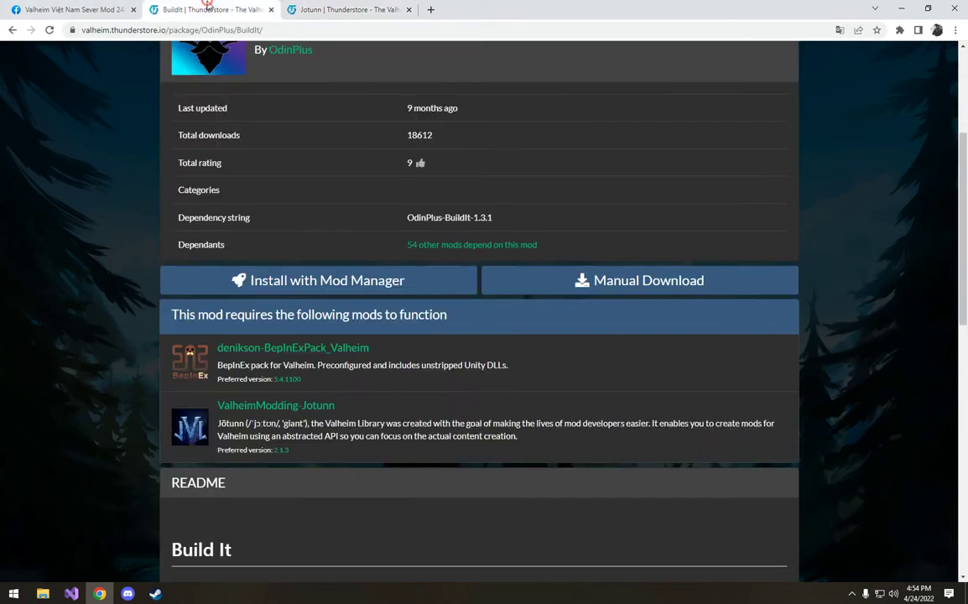
scroll(266, 158, up, 3)
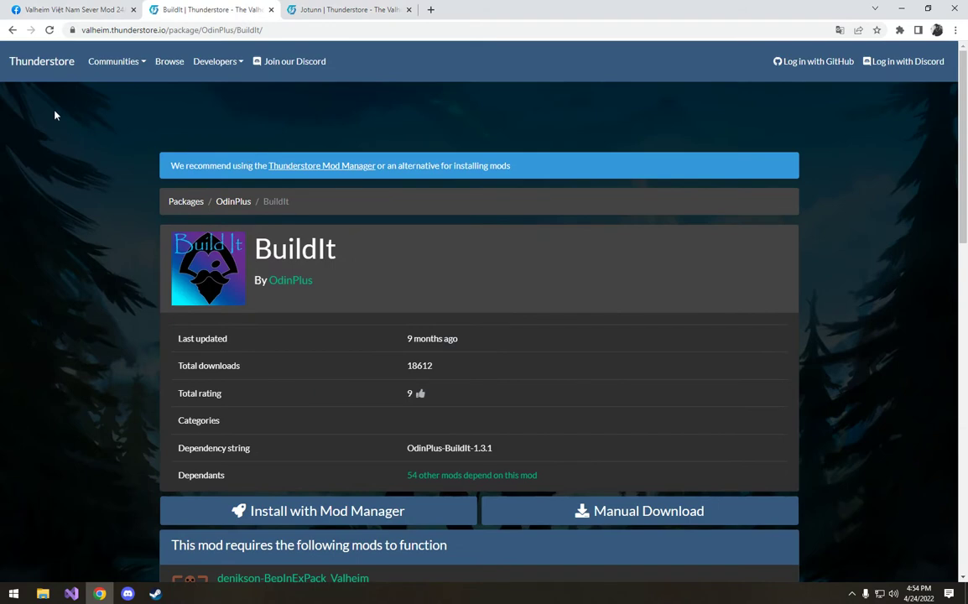
right_click(37, 67)
click(86, 71)
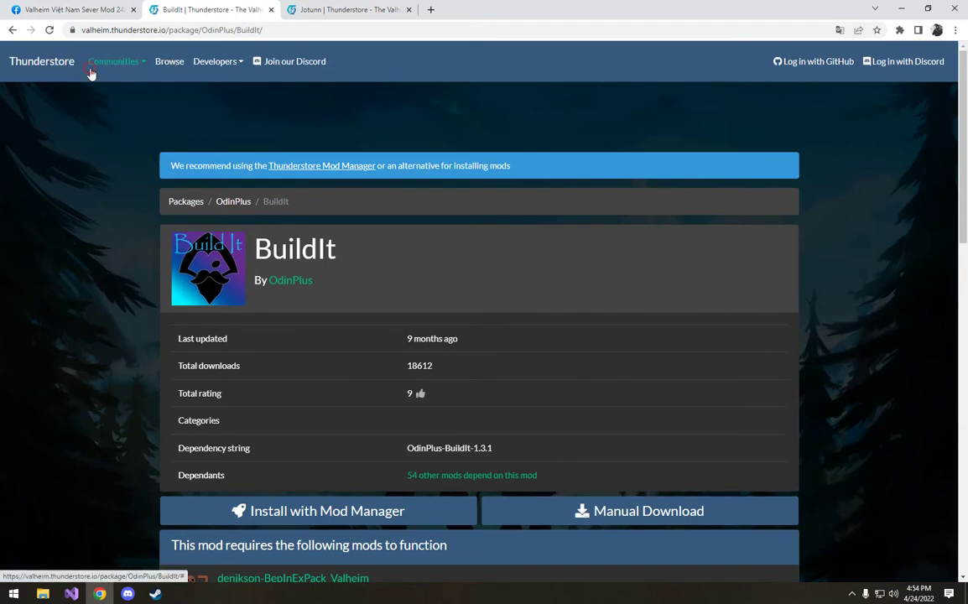
click(478, 9)
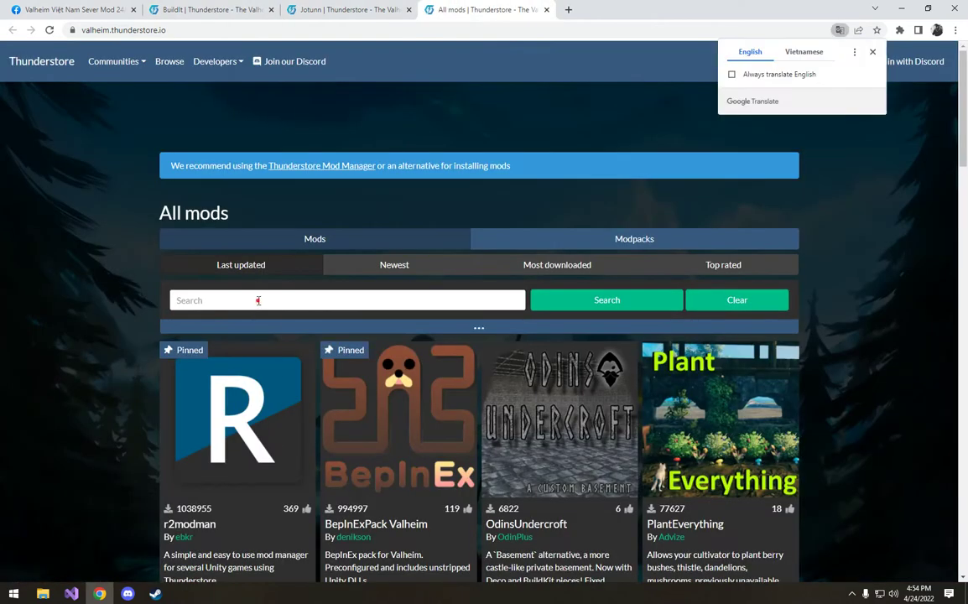
Step: Search the mods for Hook and open the HookGenPatcher page by ValheimModding, viewing it down to its required mods
click(258, 300)
text(Hoo)
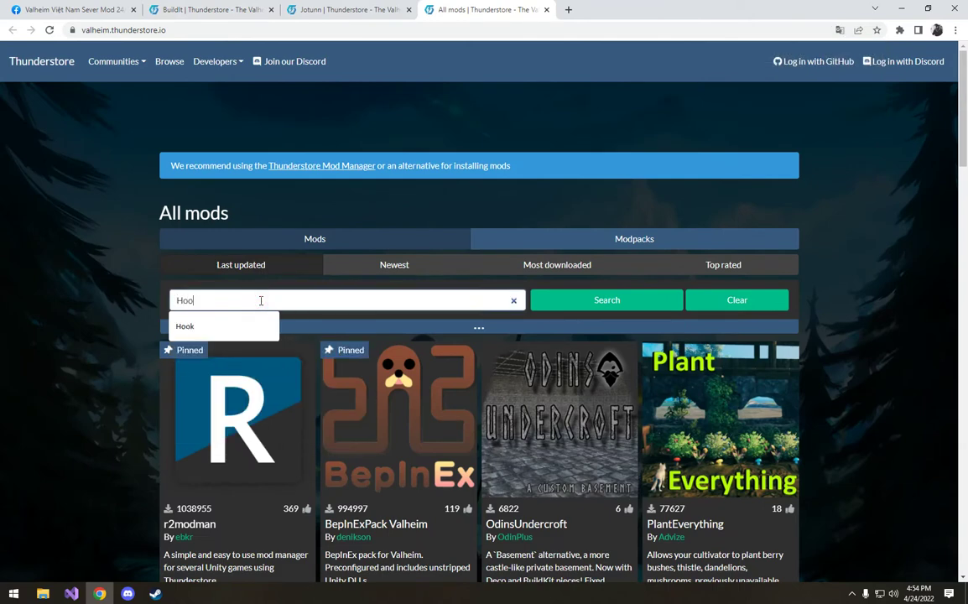
text(k)
key(Return)
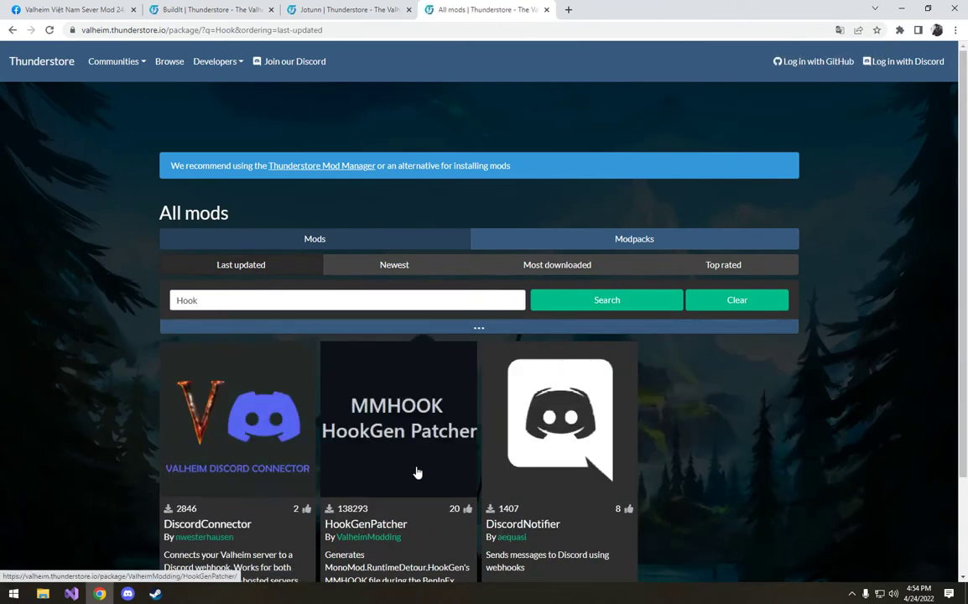
click(400, 474)
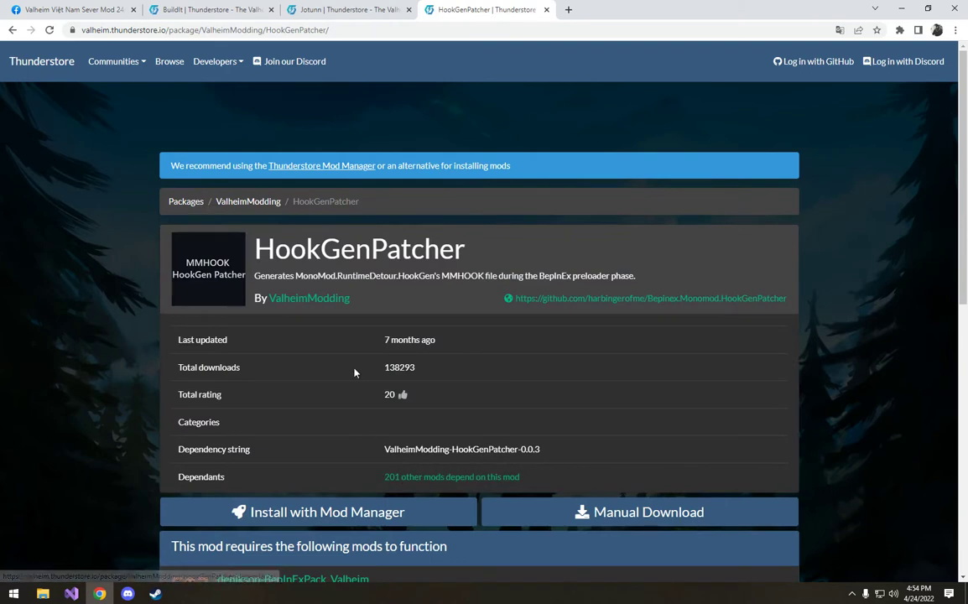
drag(321, 248, 445, 249)
click(488, 242)
scroll(503, 269, down, 2)
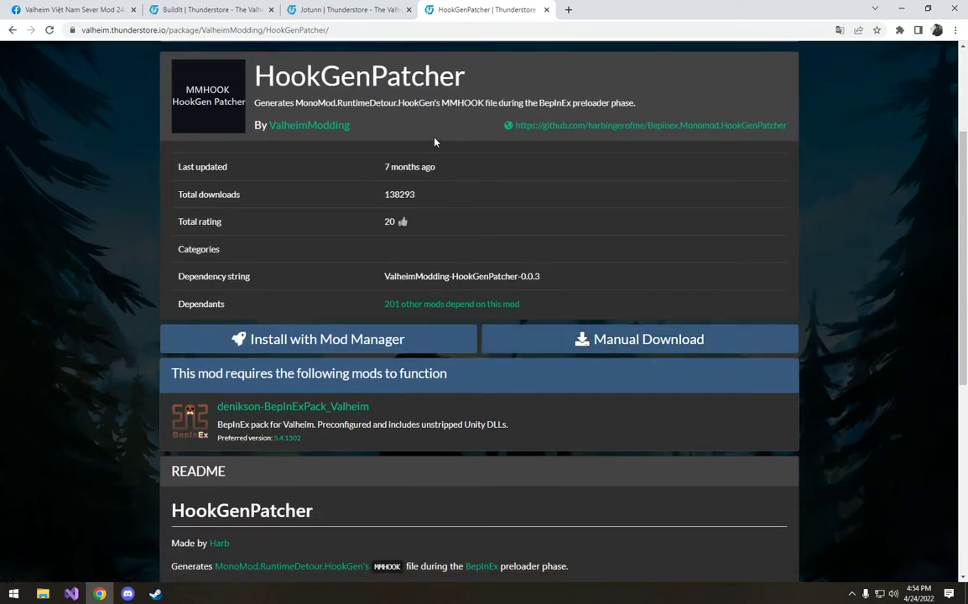
Step: Locate the downloaded ValheimModding-HookGenPatcher-0.0.3.zip in its folder, open it in WinRAR and close the folder window
key(ctrl+j)
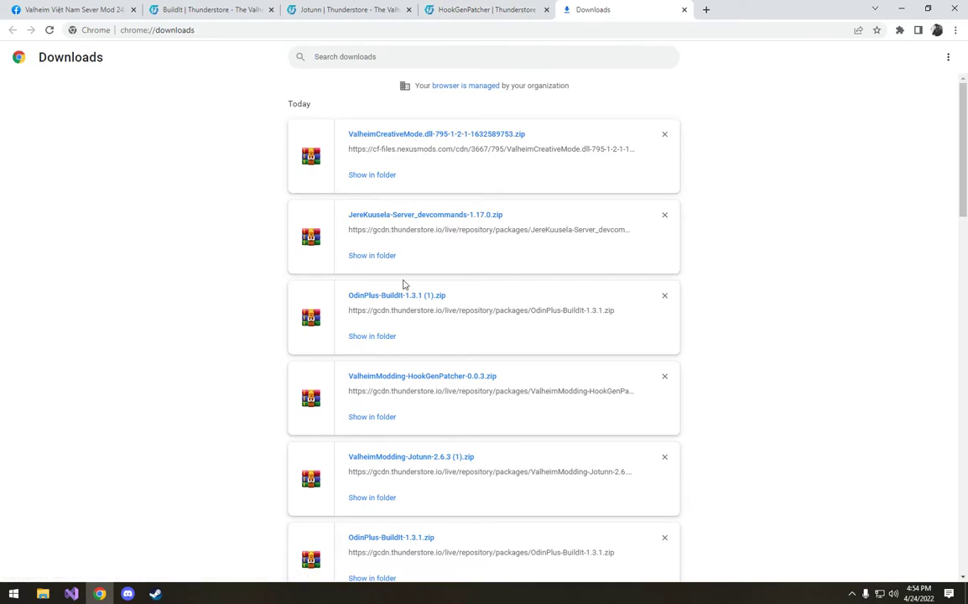
click(377, 419)
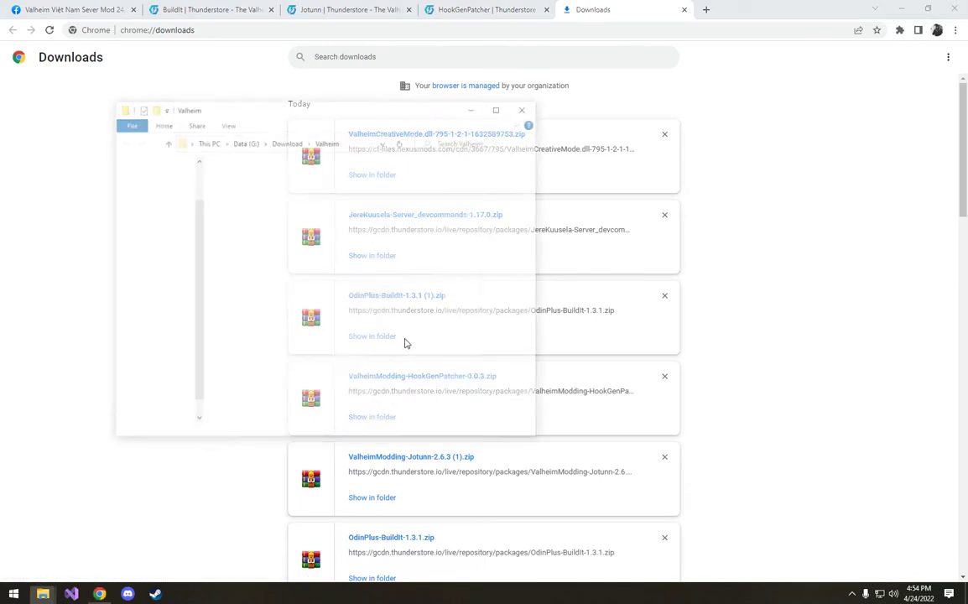
double_click(323, 217)
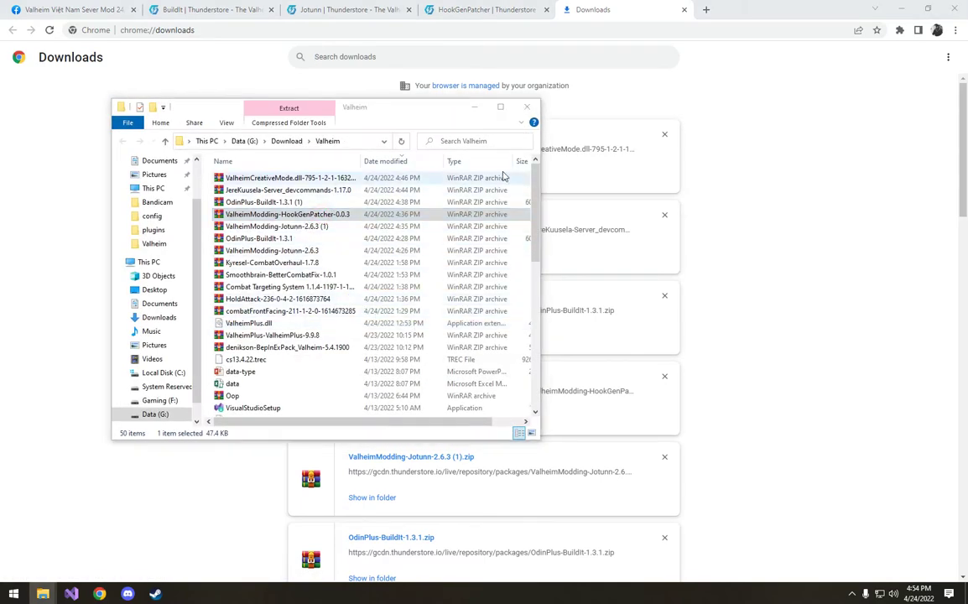
click(527, 107)
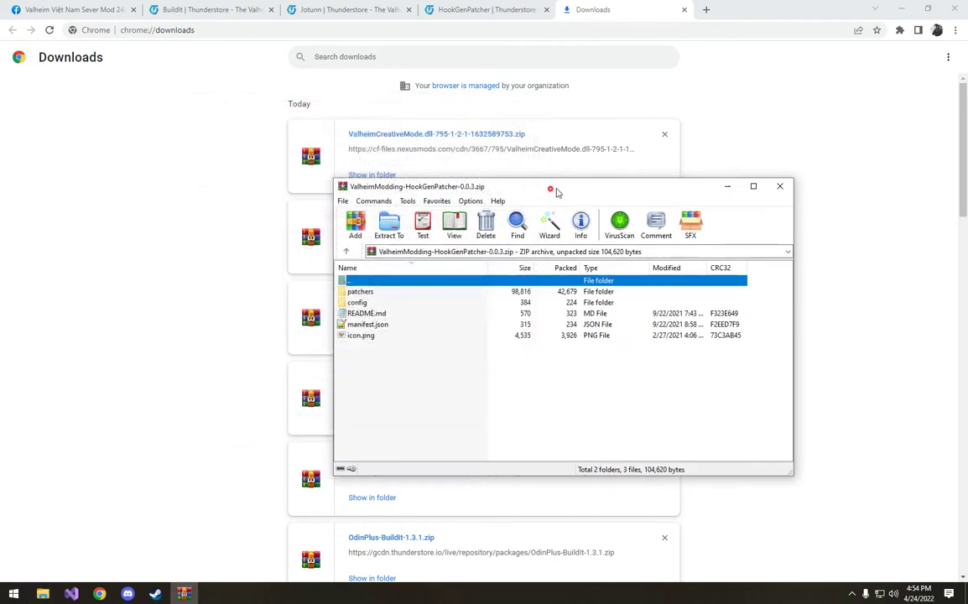
drag(553, 188, 666, 168)
Step: Copy the patchers and config folders from the HookGenPatcher archive to the clipboard
click(483, 283)
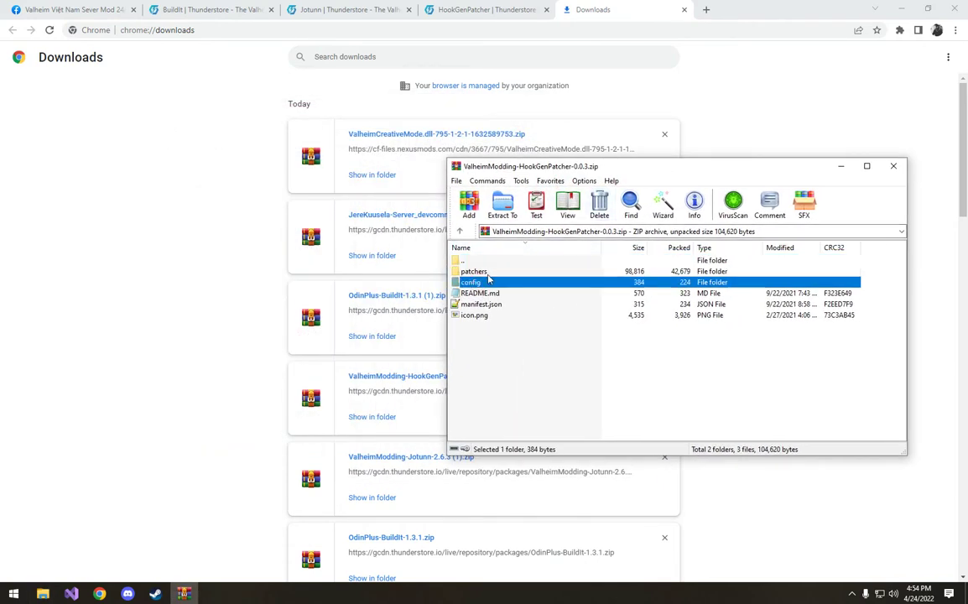
click(487, 273)
click(486, 280)
shift+click(485, 274)
click(497, 357)
click(484, 280)
shift+click(485, 273)
click(525, 374)
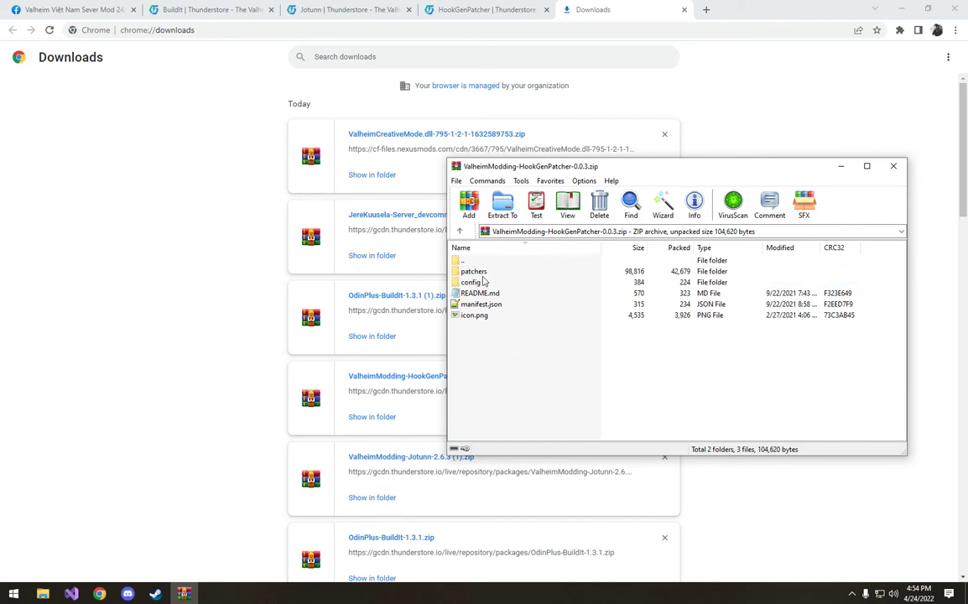
click(485, 282)
shift+click(486, 274)
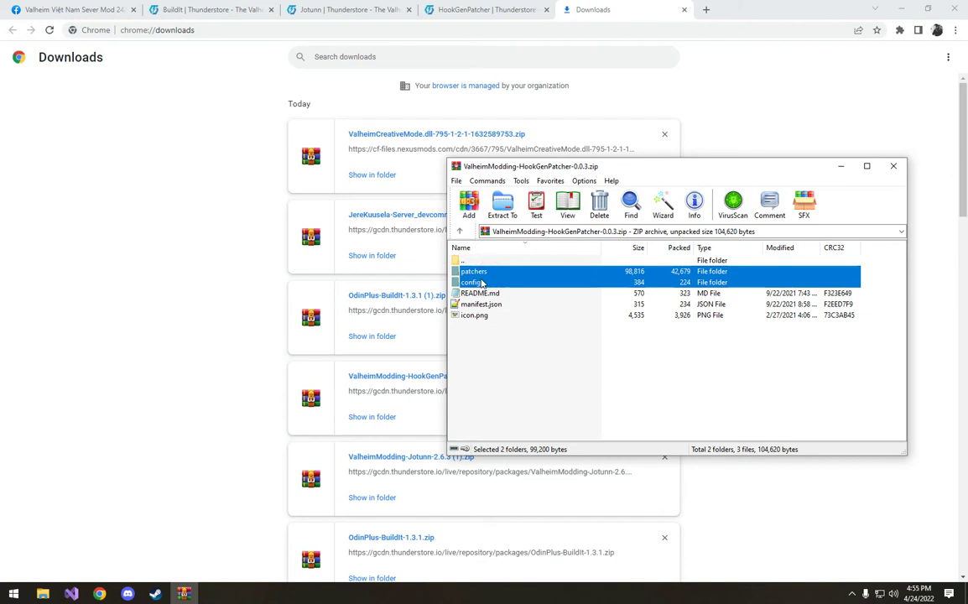
right_click(492, 278)
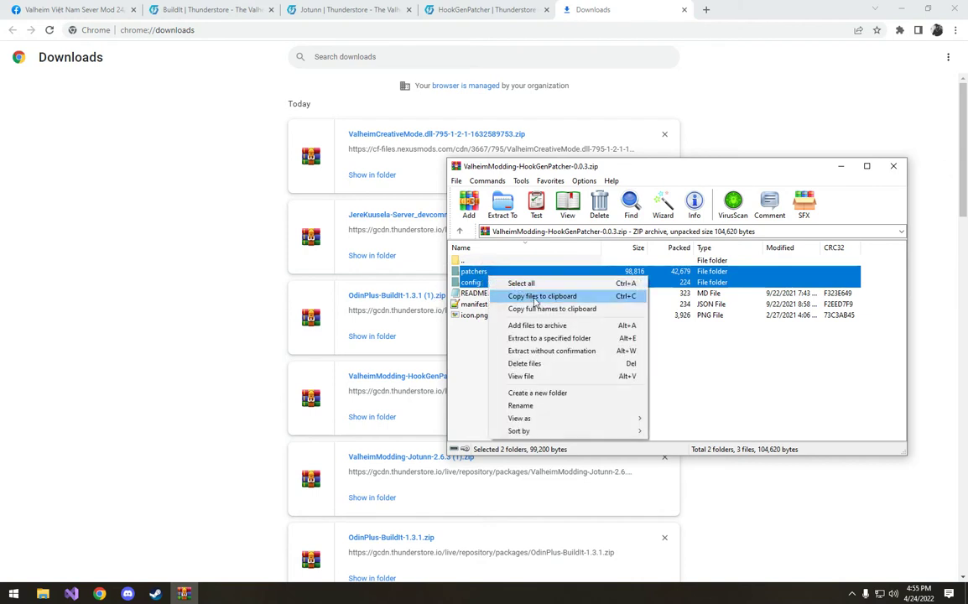
click(537, 297)
Step: Switch to File Explorer and paste the copied folders into Valheim's BepInEx folder, replacing the files with the same names
click(42, 593)
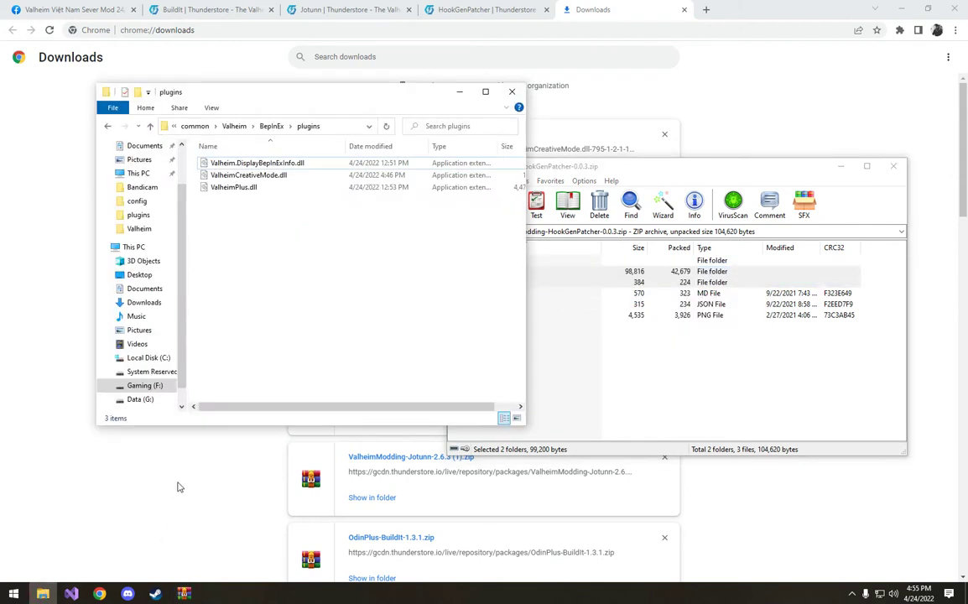
click(234, 126)
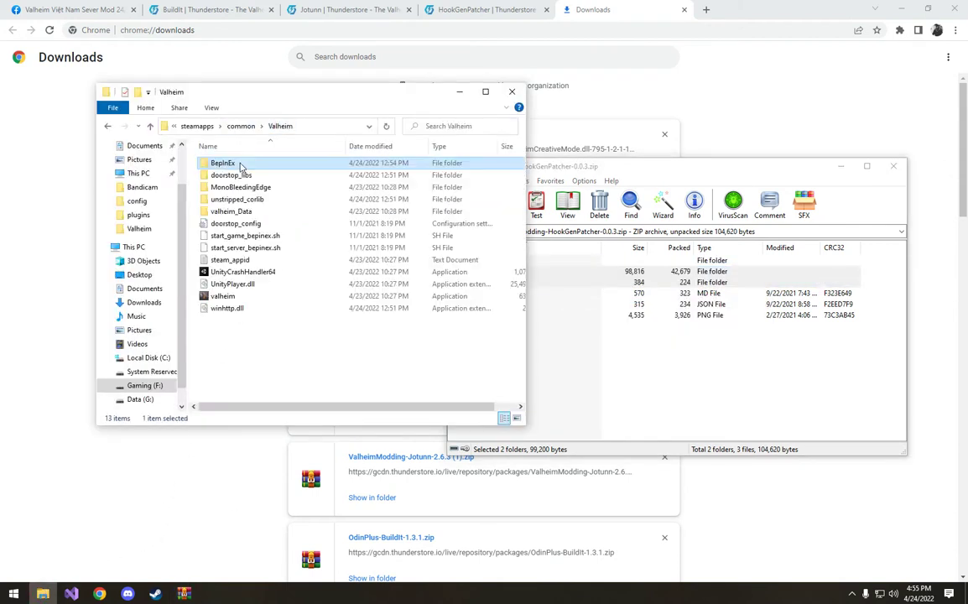
double_click(223, 163)
drag(335, 89, 296, 54)
click(206, 165)
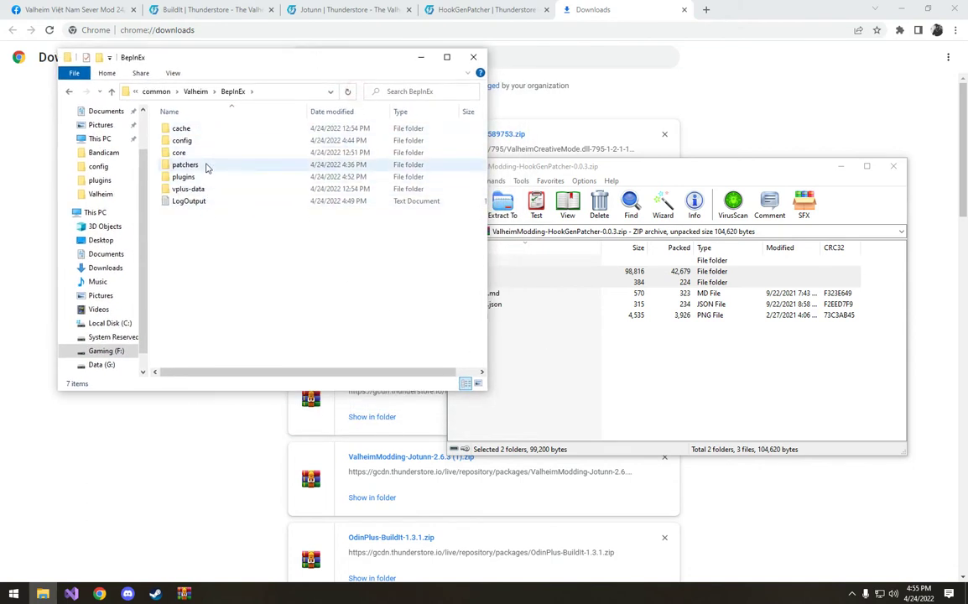
click(183, 141)
right_click(229, 249)
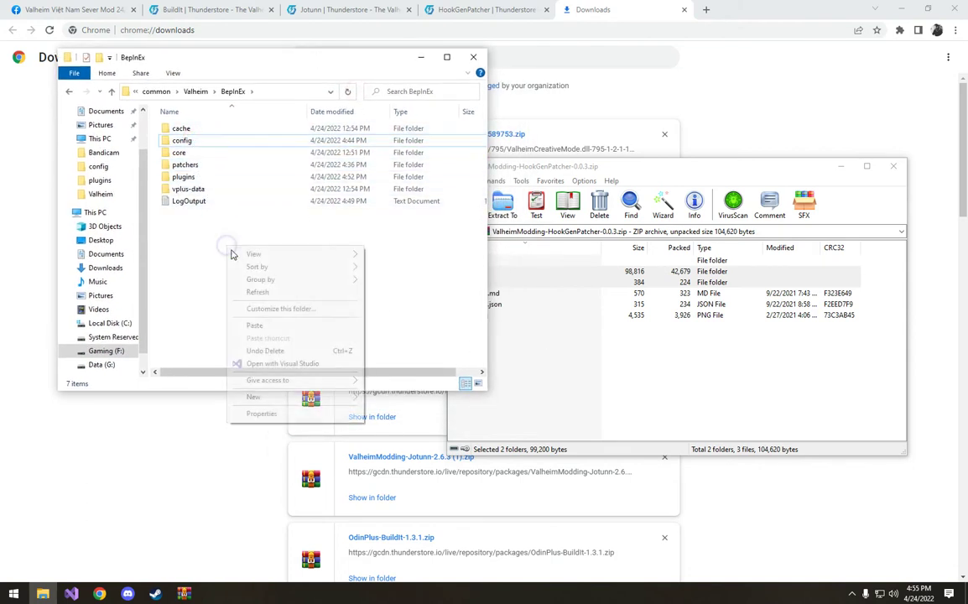
click(268, 326)
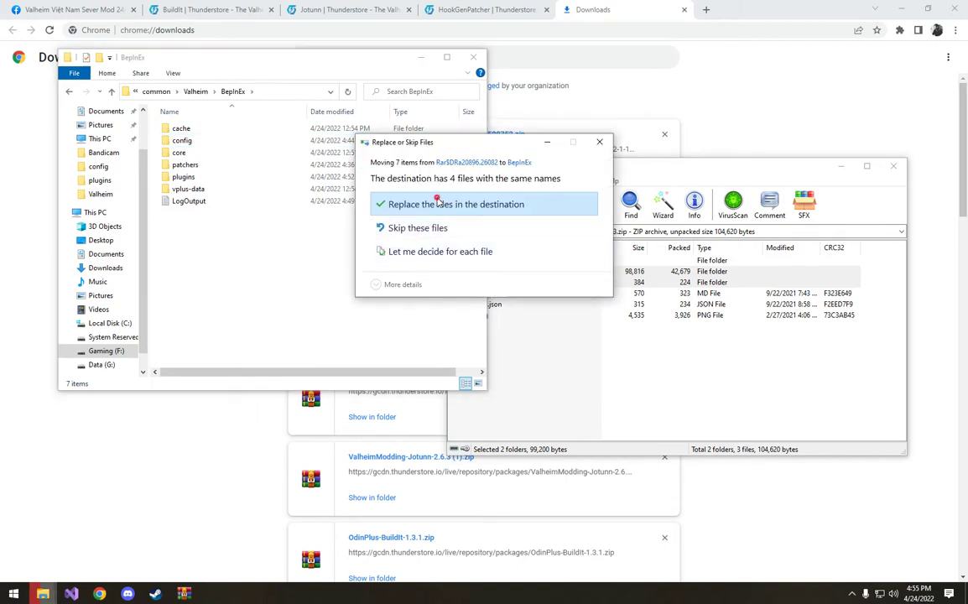
click(439, 202)
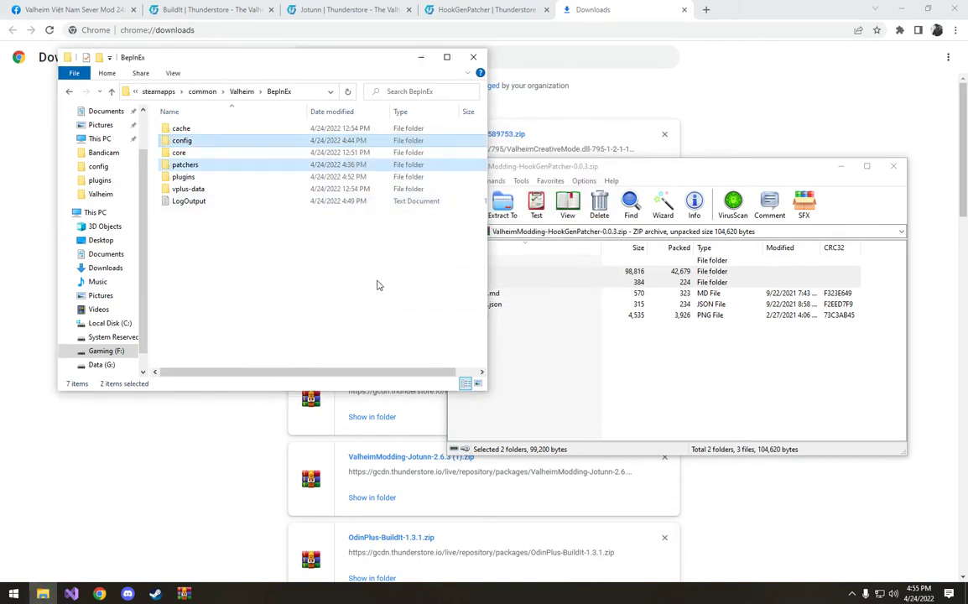
Step: Close the HookGenPatcher archive and its Thunderstore page, and go back to the Jotunn page in Chrome
click(647, 352)
click(894, 165)
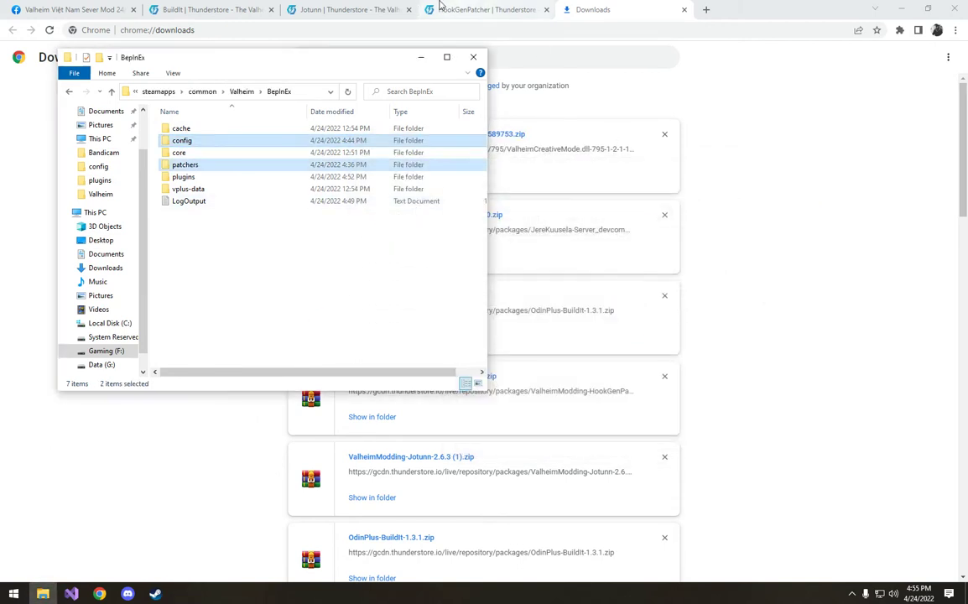
click(349, 9)
click(491, 10)
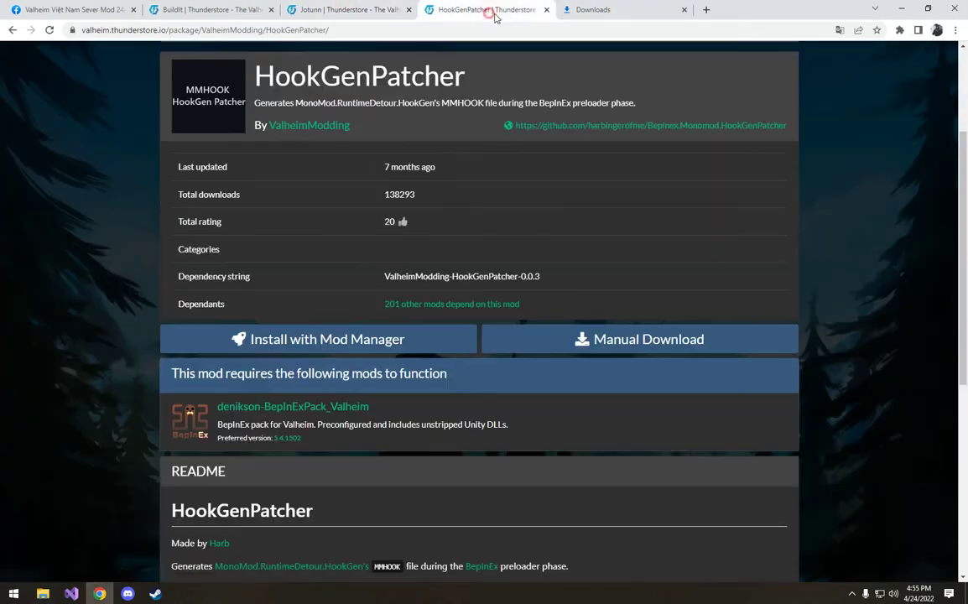
click(546, 9)
click(321, 8)
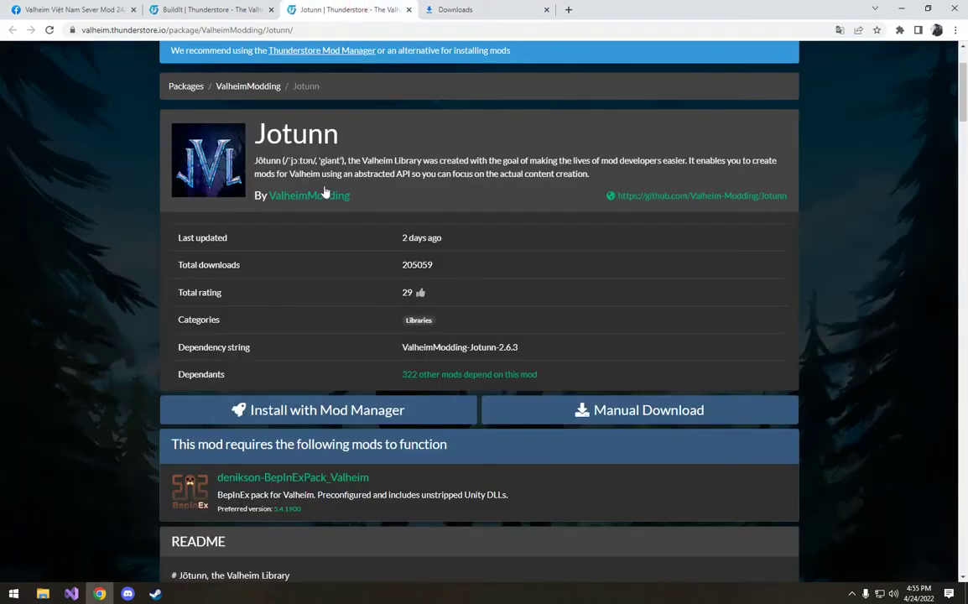
drag(251, 135, 420, 142)
click(419, 142)
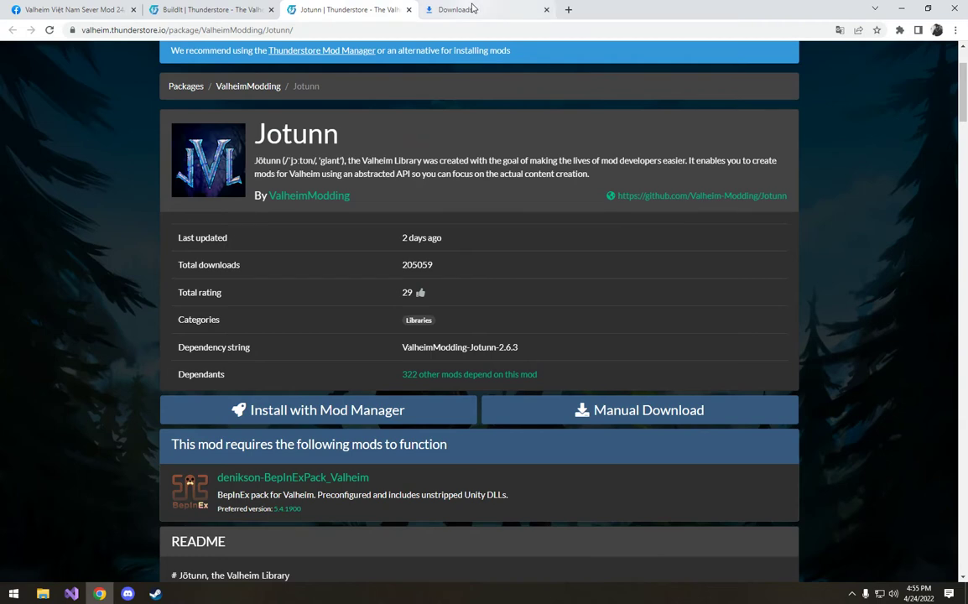
Step: Open the downloaded ValheimModding-Jotunn-2.6.3 (1).zip and check the contents of its plugins folder
click(473, 8)
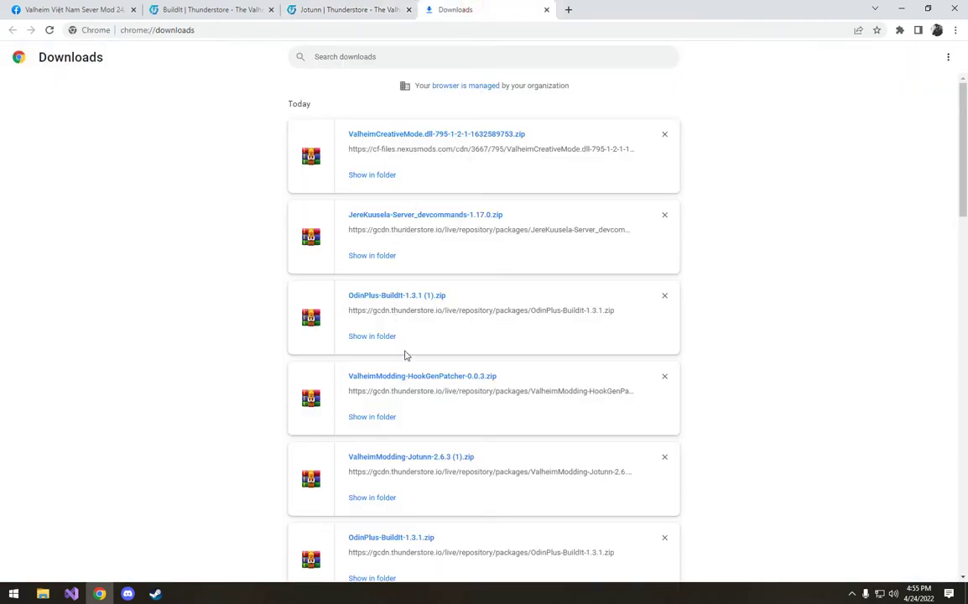
scroll(434, 462, down, 1)
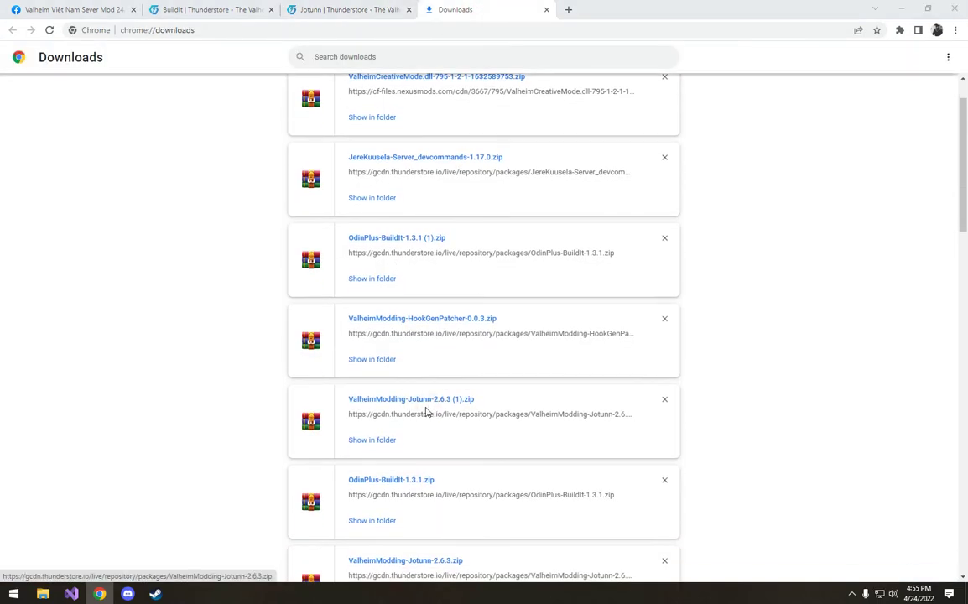
click(426, 411)
double_click(488, 272)
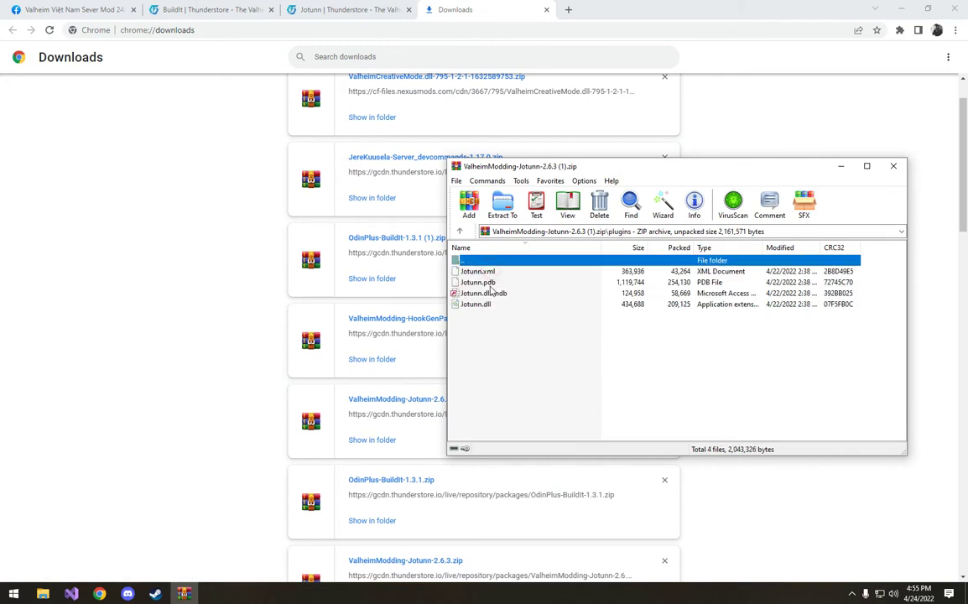
double_click(490, 262)
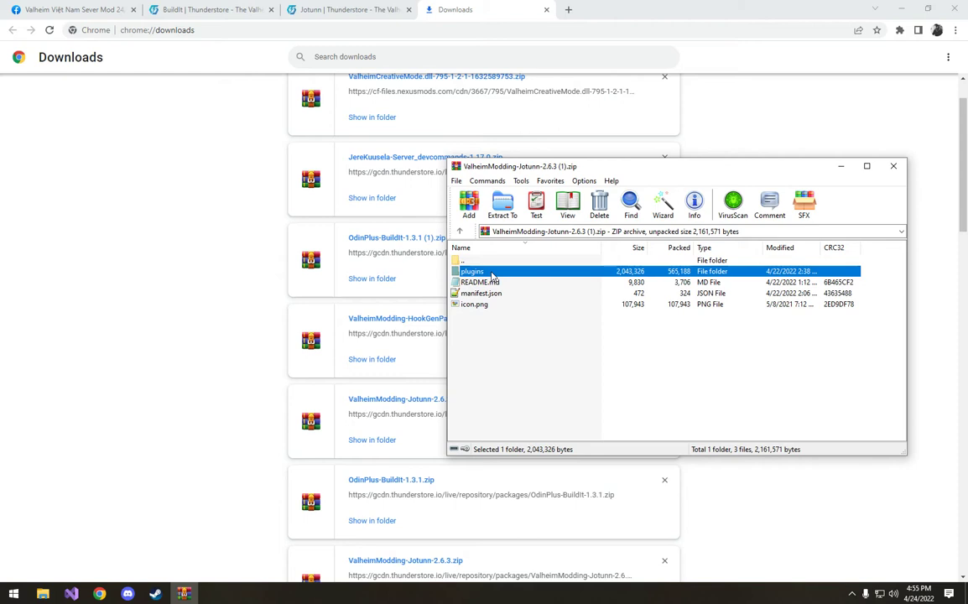
Step: Copy Jotunn.dll from the archive's plugins folder to the clipboard
double_click(492, 272)
click(484, 305)
right_click(484, 309)
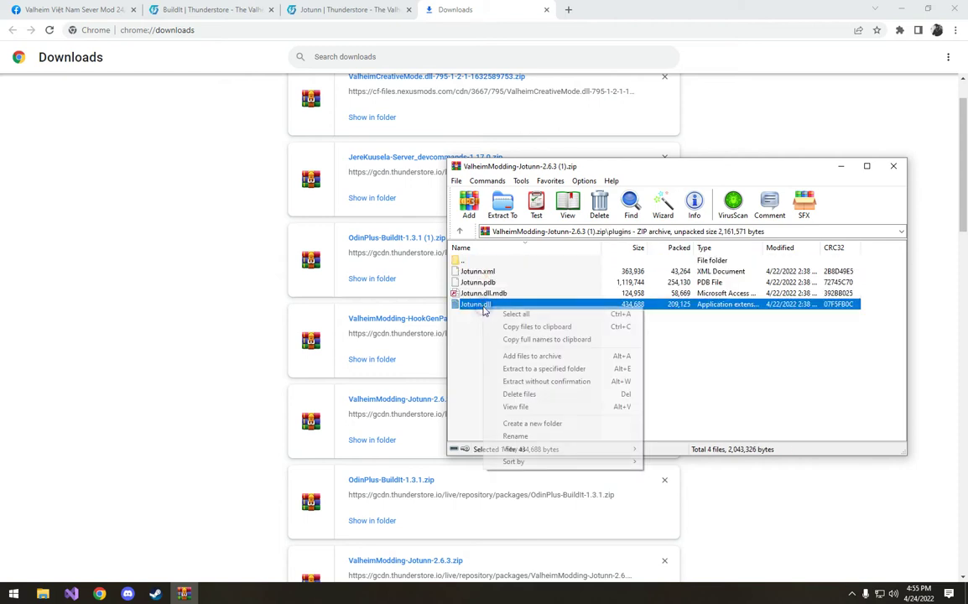
click(561, 328)
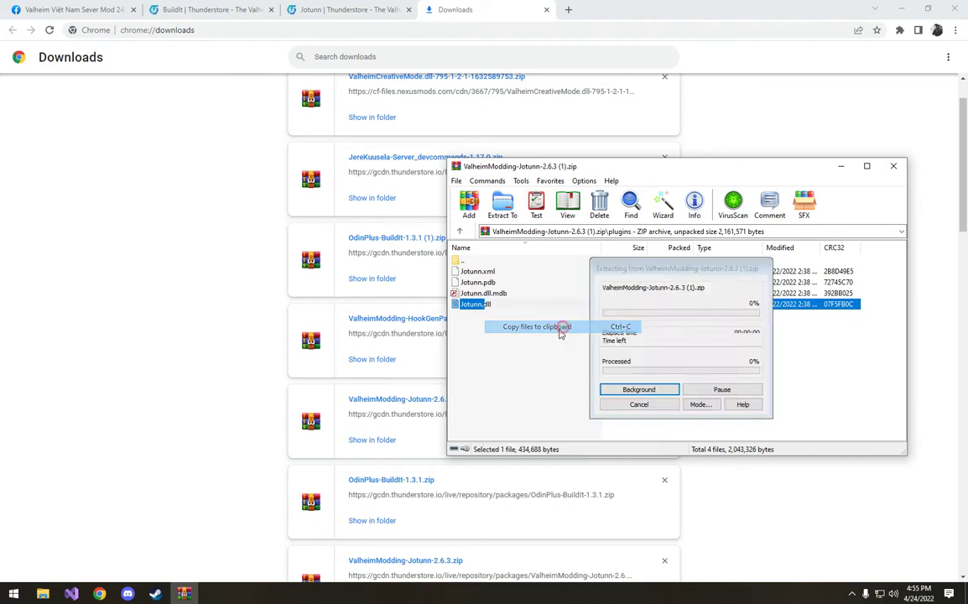
Step: Switch to File Explorer, paste Jotunn.dll into Valheim's BepInEx plugins folder, and close the Jotunn archive
click(43, 594)
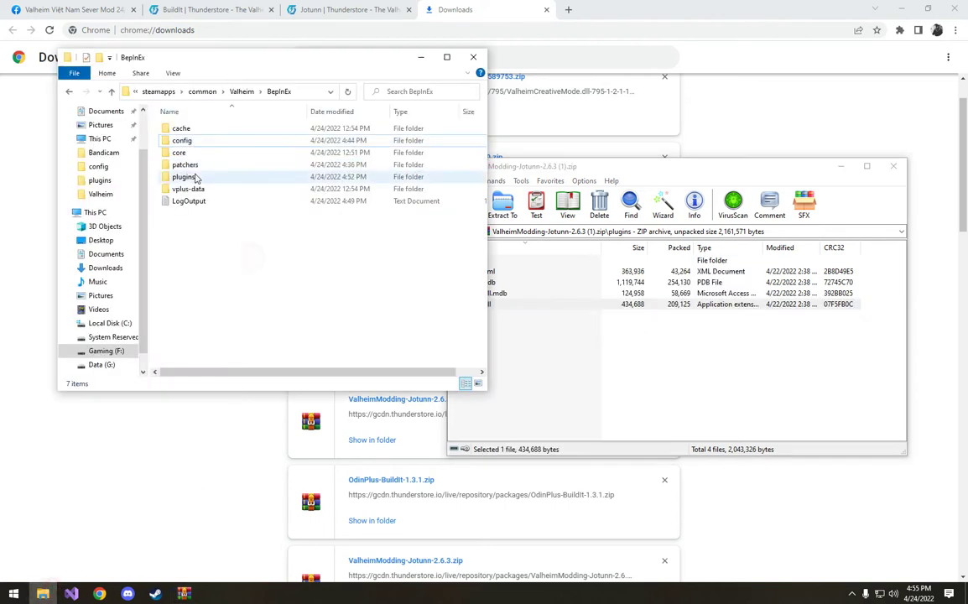
double_click(189, 177)
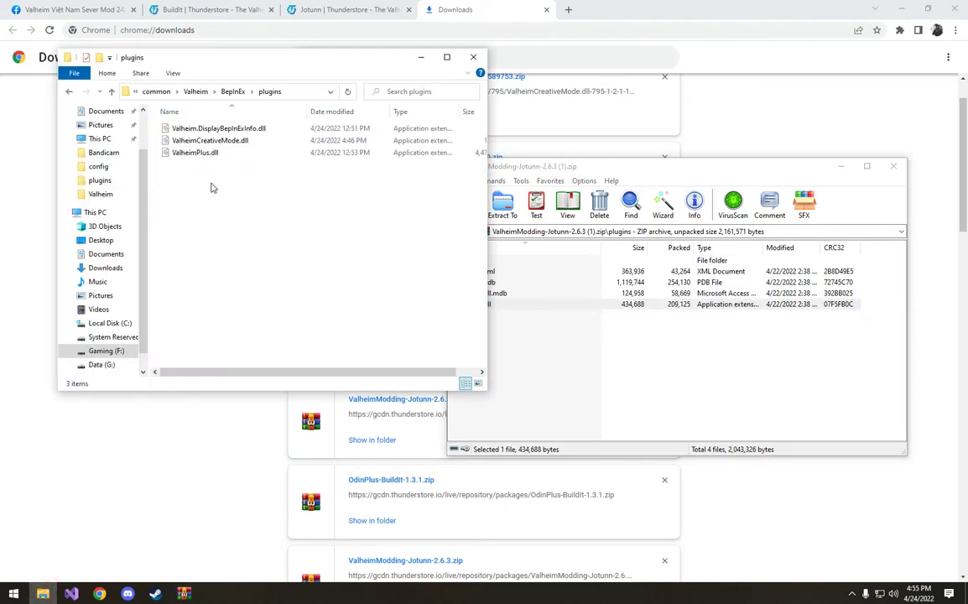
right_click(220, 178)
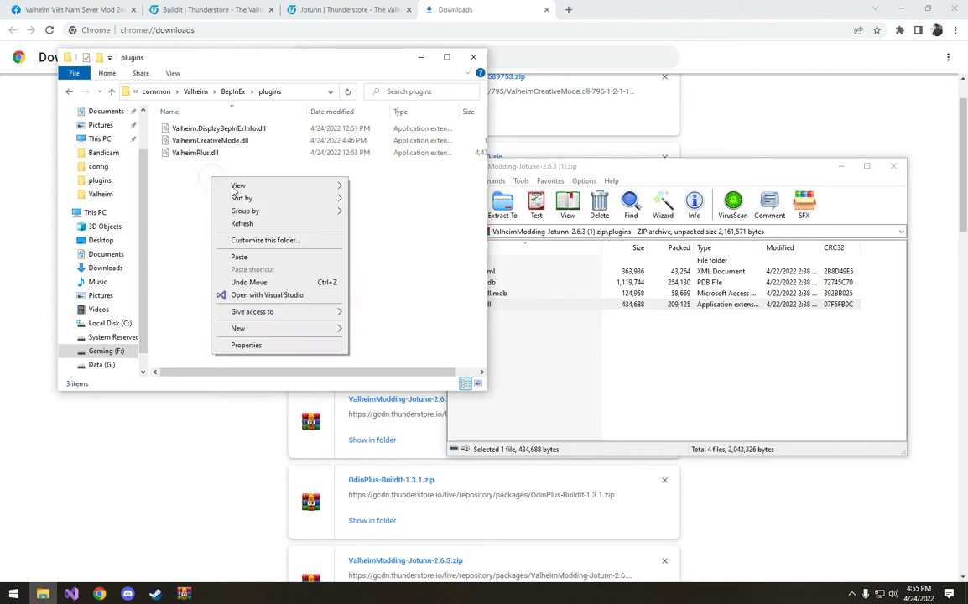
click(252, 256)
click(319, 272)
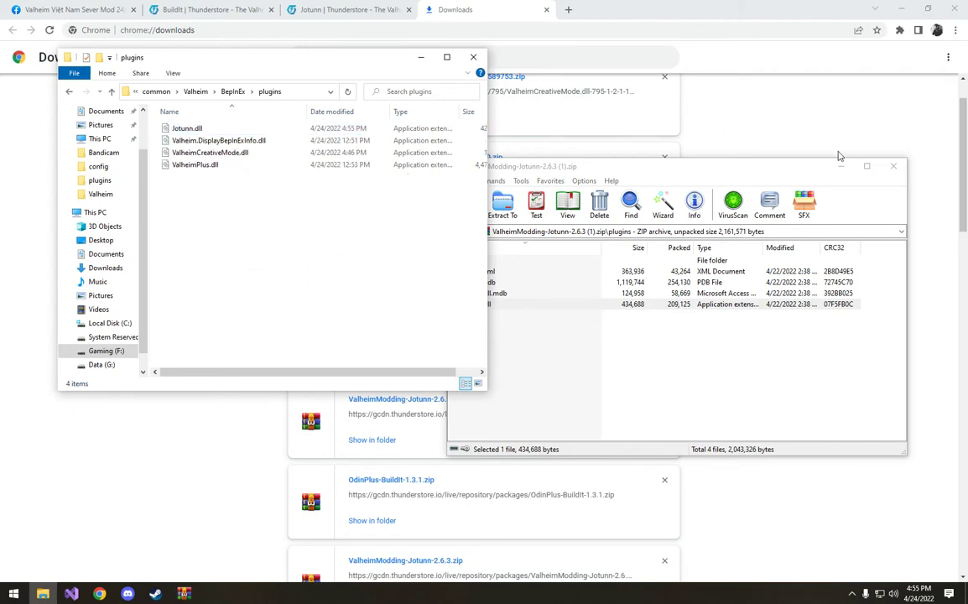
click(720, 173)
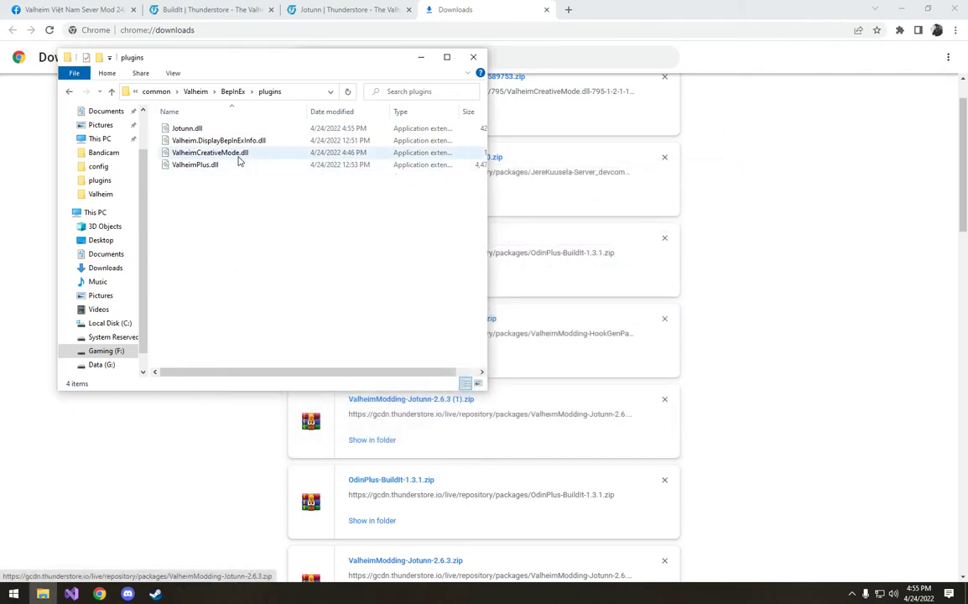
Step: Return to the BuildIt page on Thunderstore in Chrome and review its list of required mods
click(206, 9)
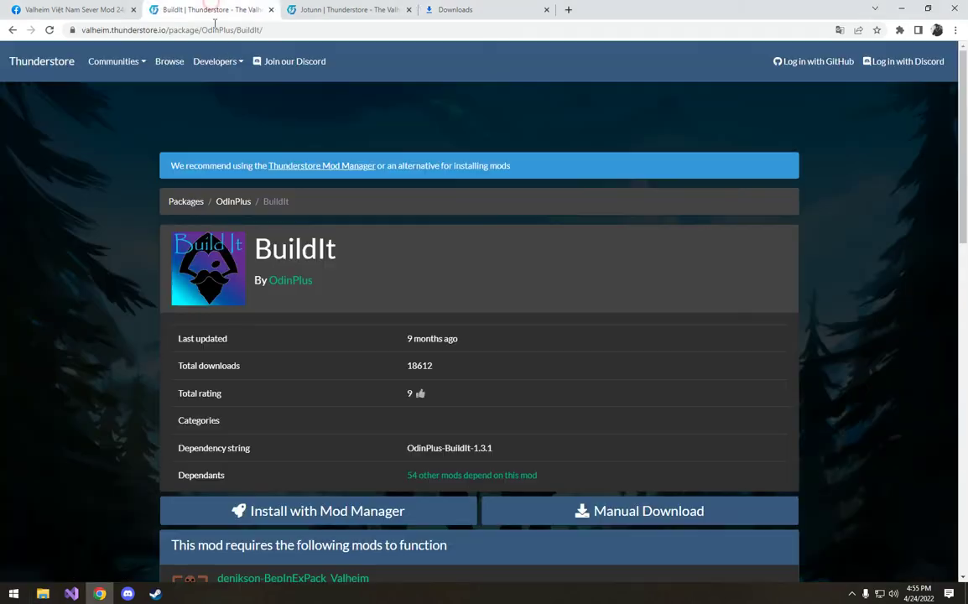
scroll(289, 357, down, 3)
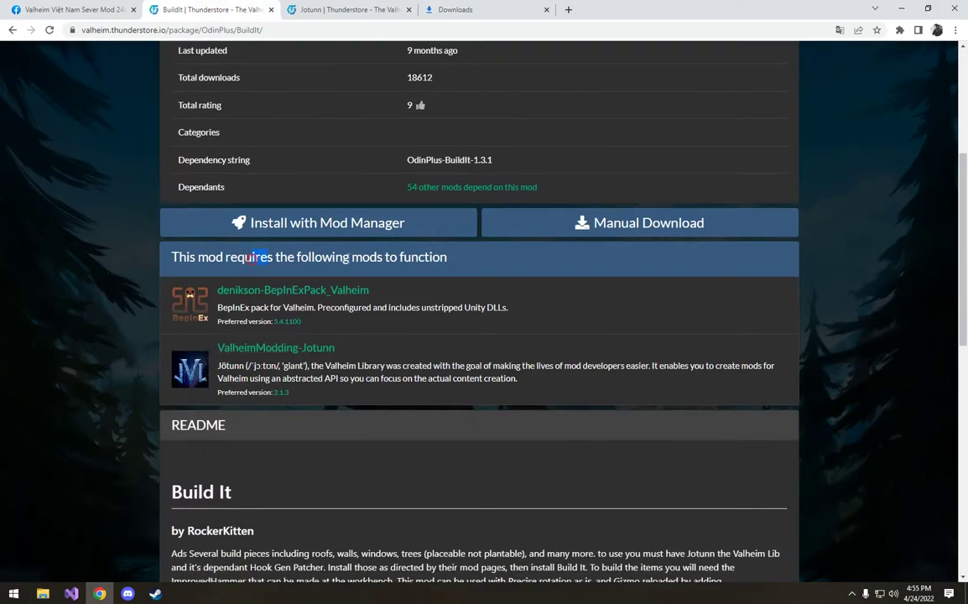
scroll(495, 264, up, 3)
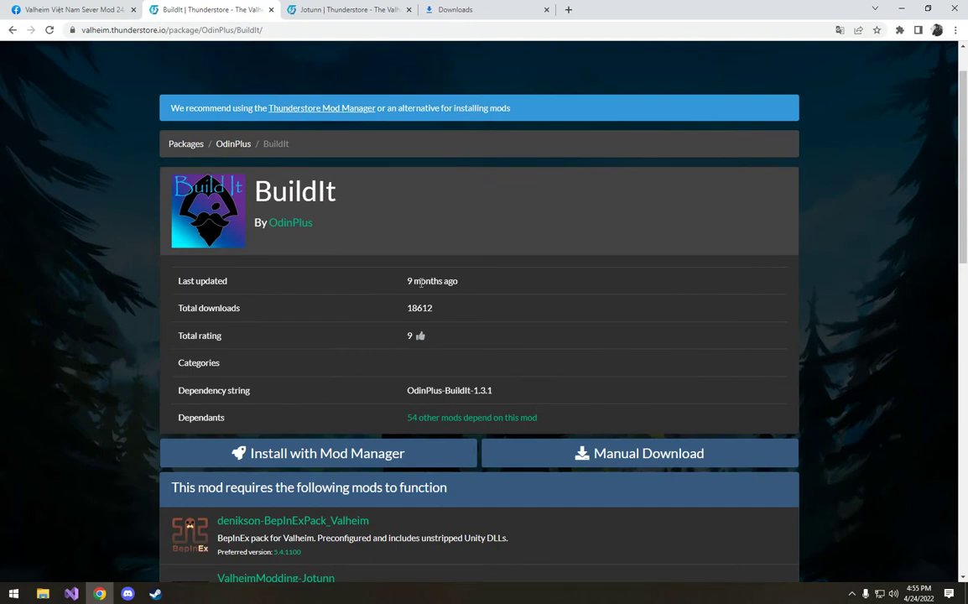
scroll(399, 285, down, 3)
scroll(352, 243, up, 2)
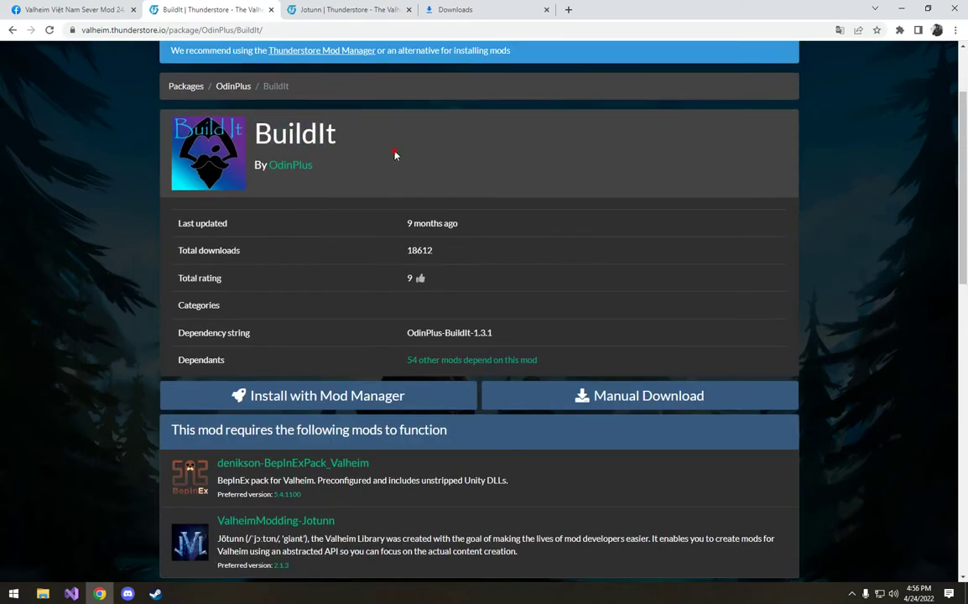
Step: Open the downloaded OdinPlus-BuildIt-1.3.1 (1).zip and copy BuildIt.dll from its plugins folder to the clipboard
click(467, 15)
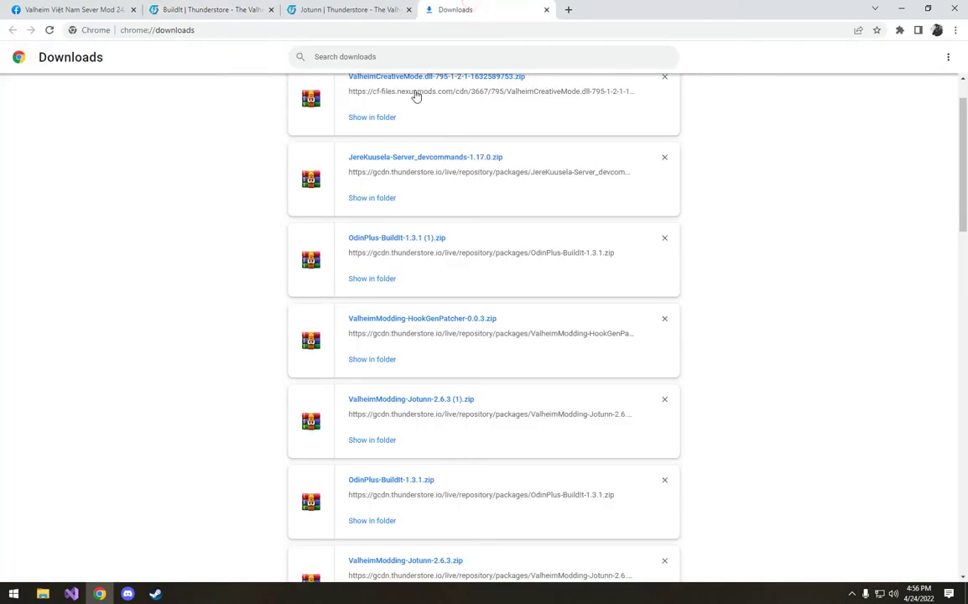
scroll(445, 237, up, 1)
click(414, 299)
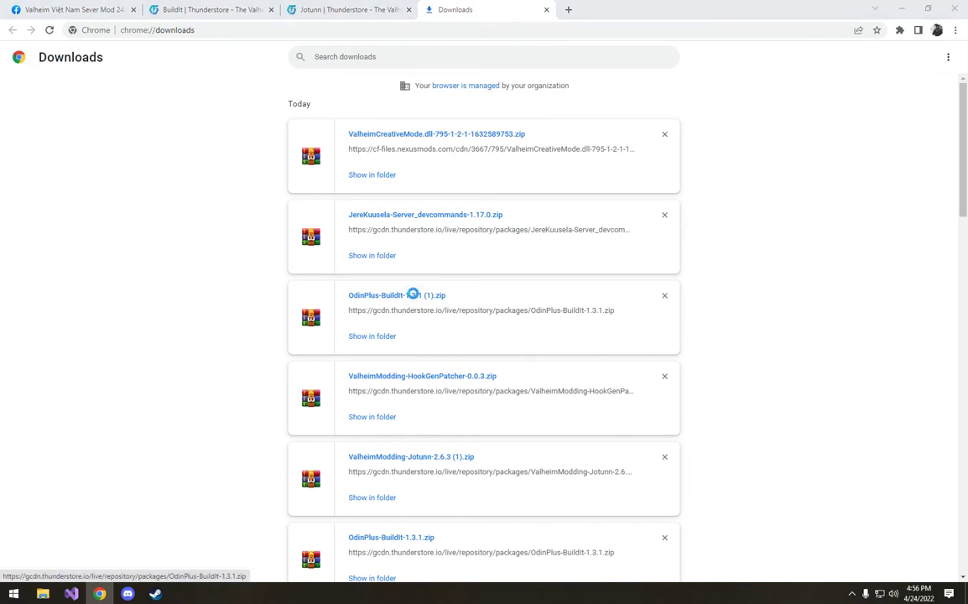
double_click(304, 279)
click(306, 278)
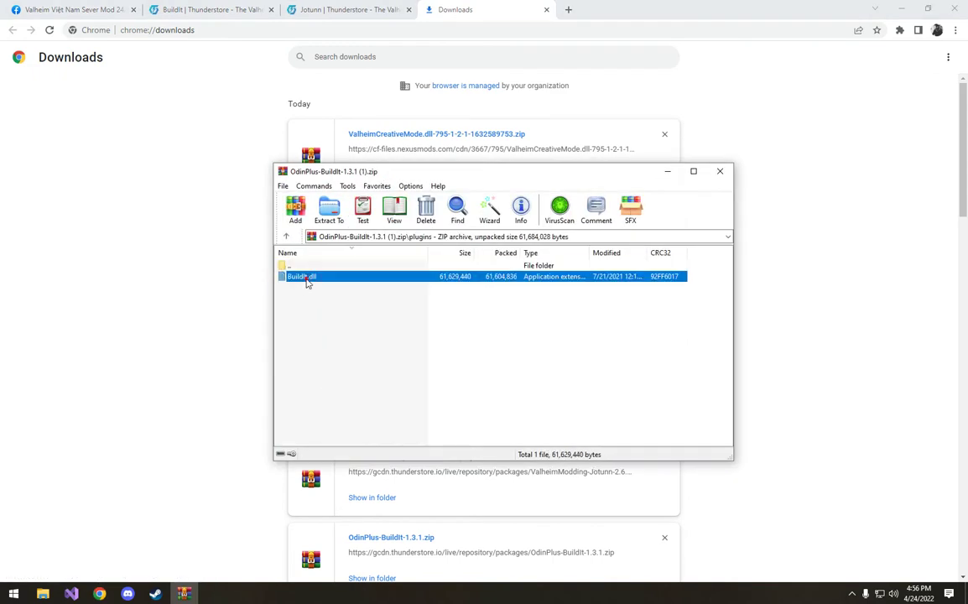
right_click(307, 281)
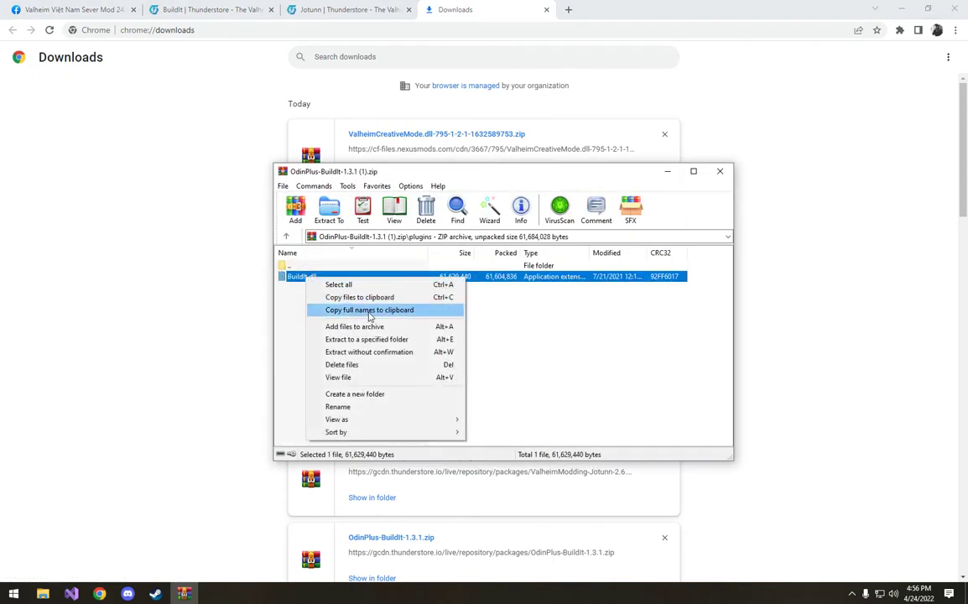
click(361, 298)
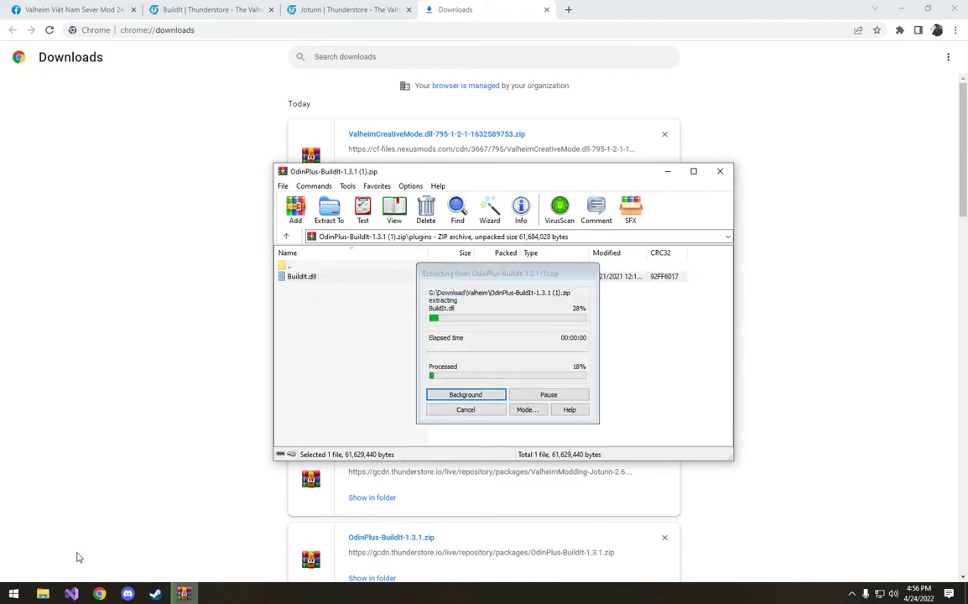
Step: Switch to File Explorer, paste BuildIt.dll into the BepInEx plugins folder, and close the BuildIt archive
mouse_move(44, 594)
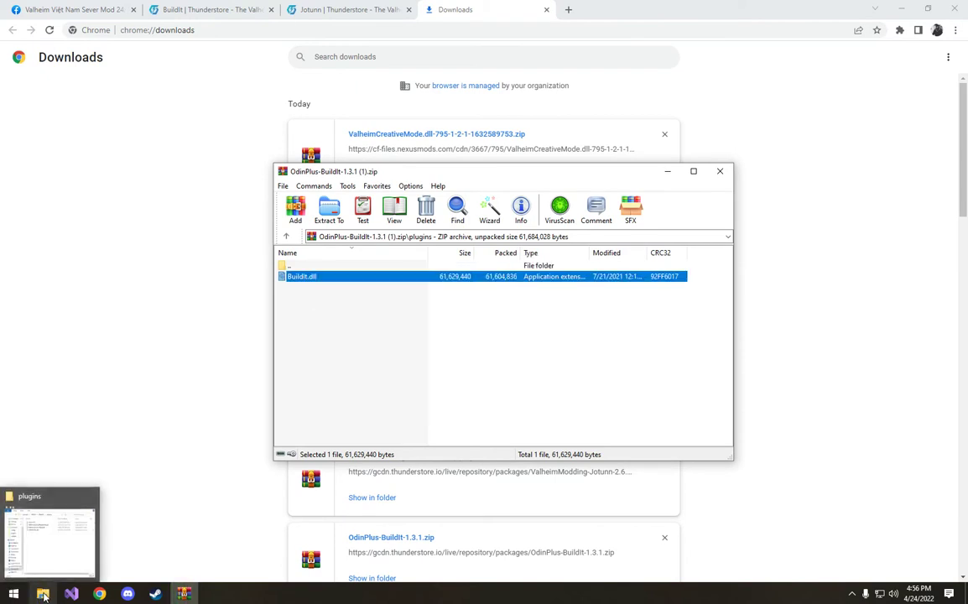
click(47, 536)
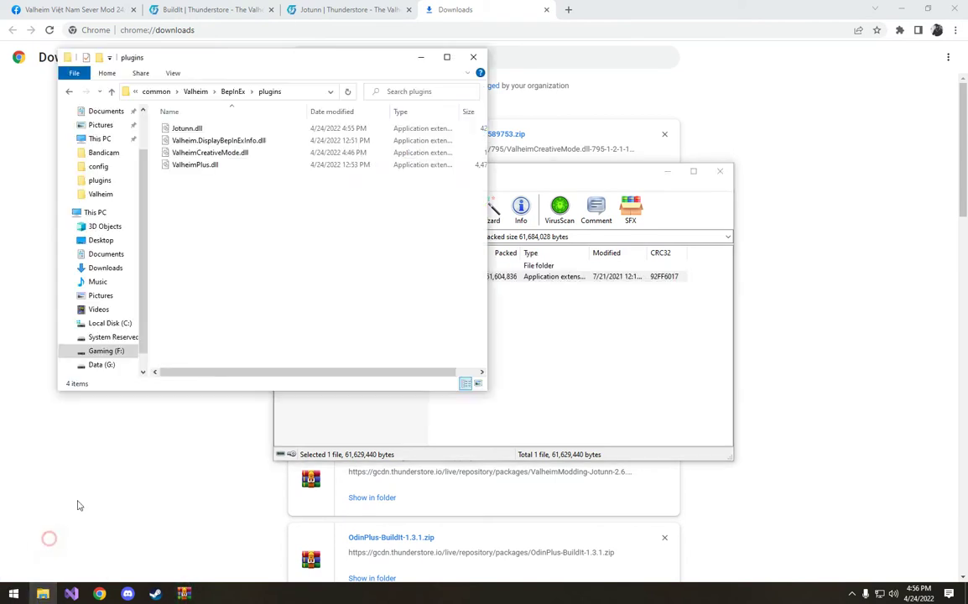
right_click(231, 202)
click(254, 256)
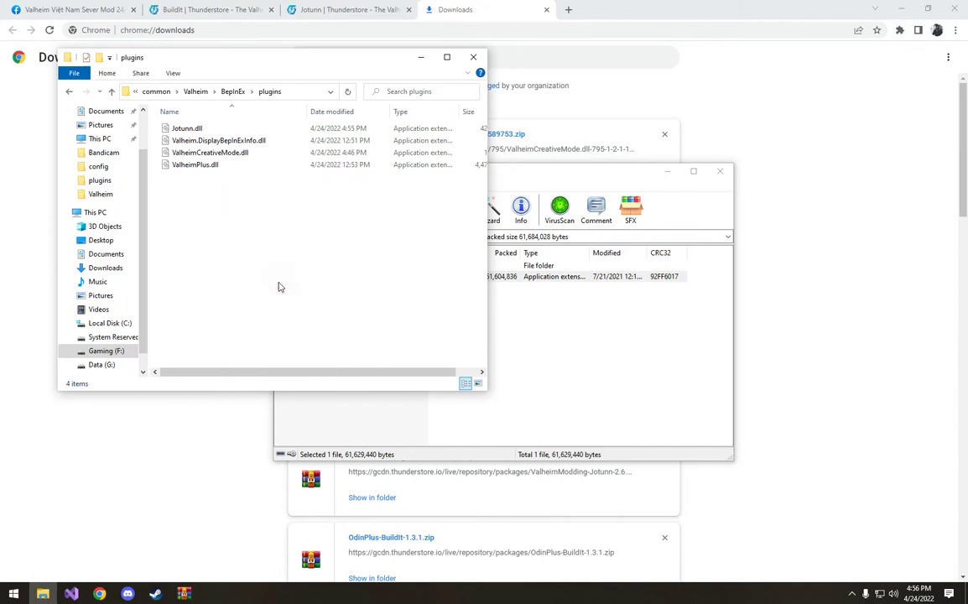
click(258, 243)
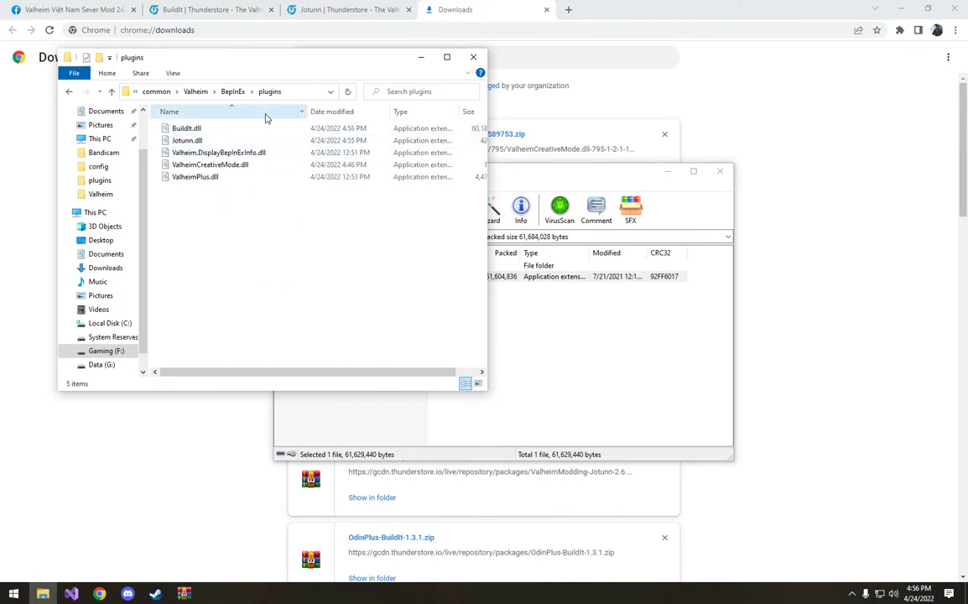
click(621, 173)
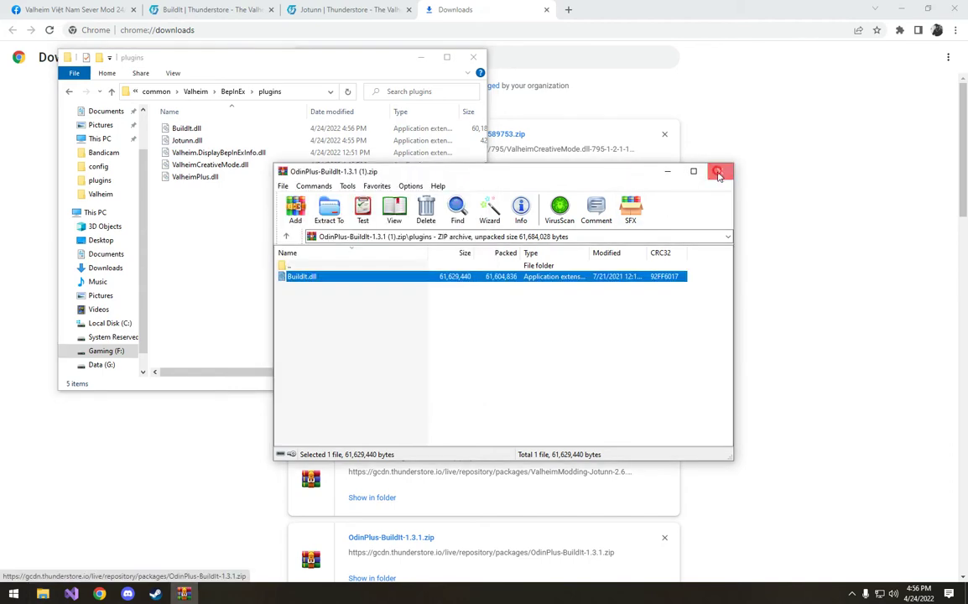
click(720, 171)
click(196, 92)
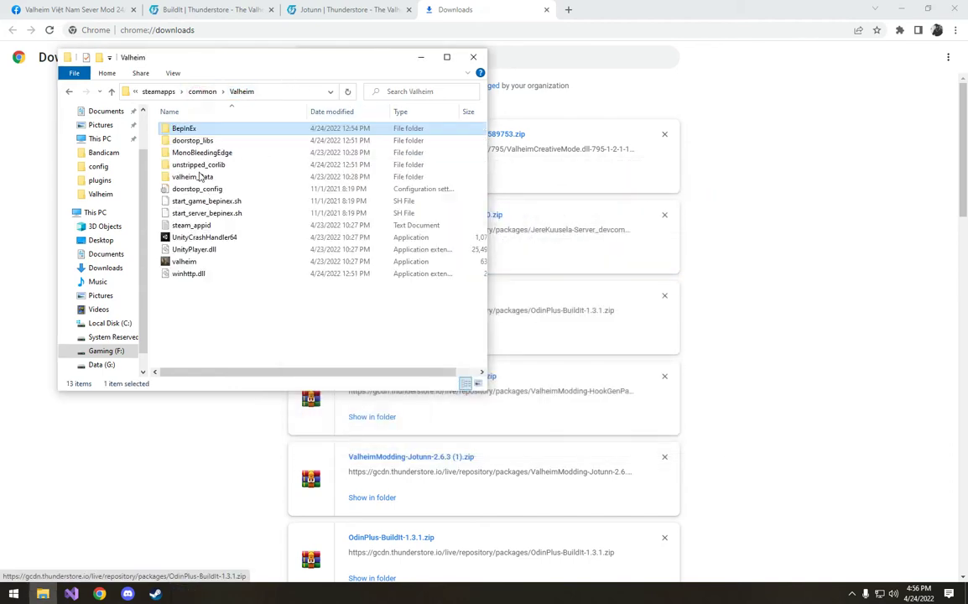
click(205, 261)
double_click(206, 261)
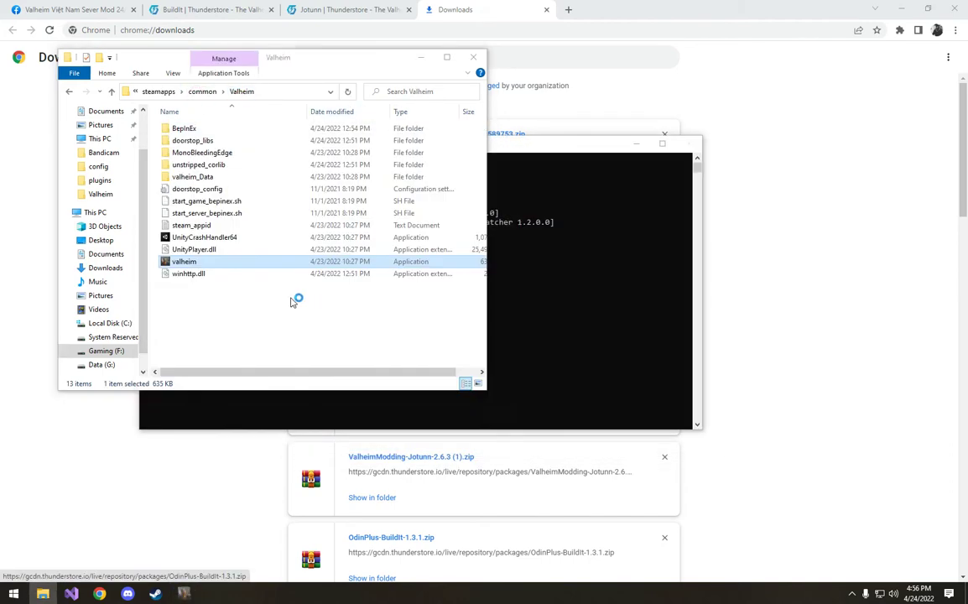
click(422, 58)
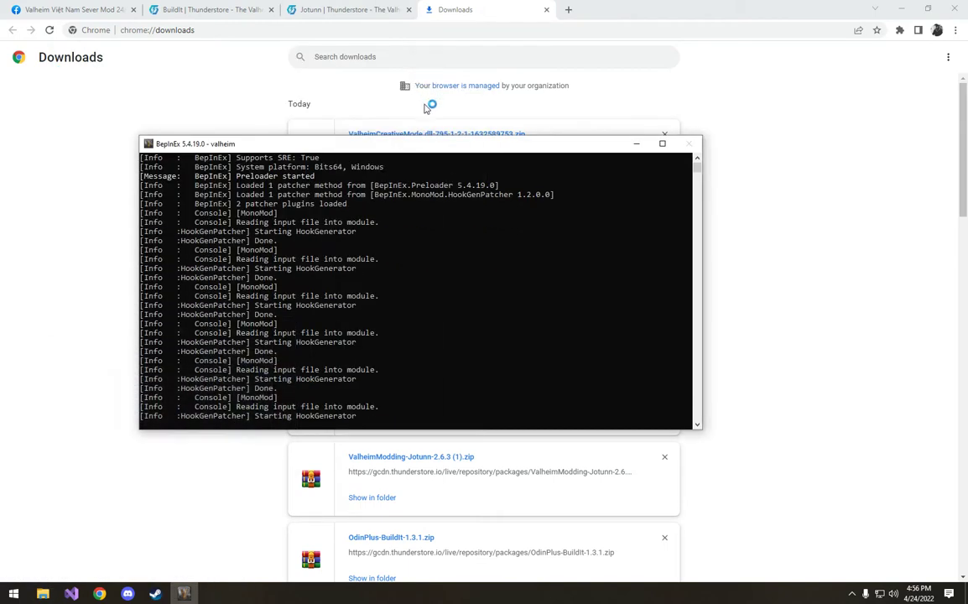
drag(433, 149, 394, 92)
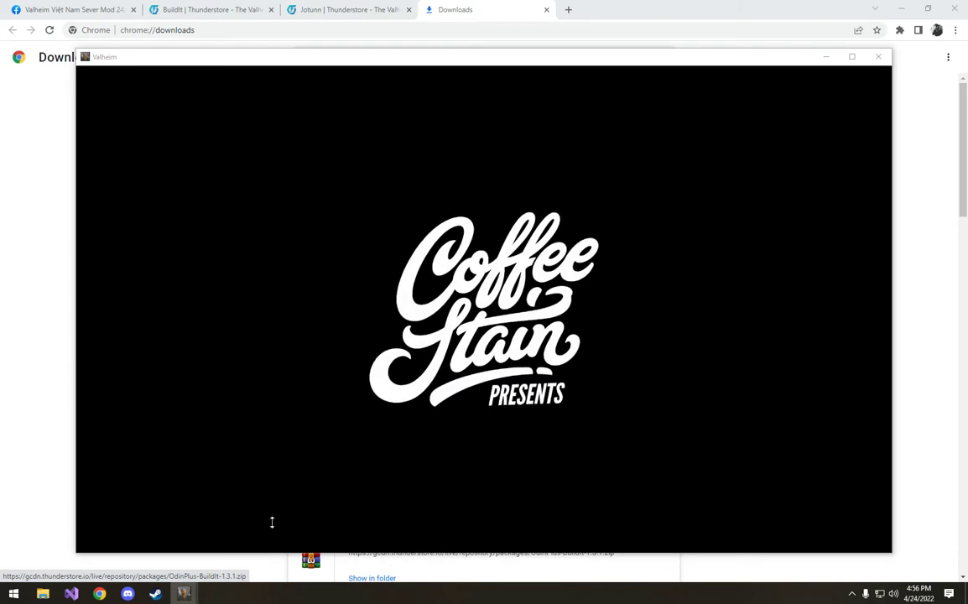
drag(529, 66, 491, 57)
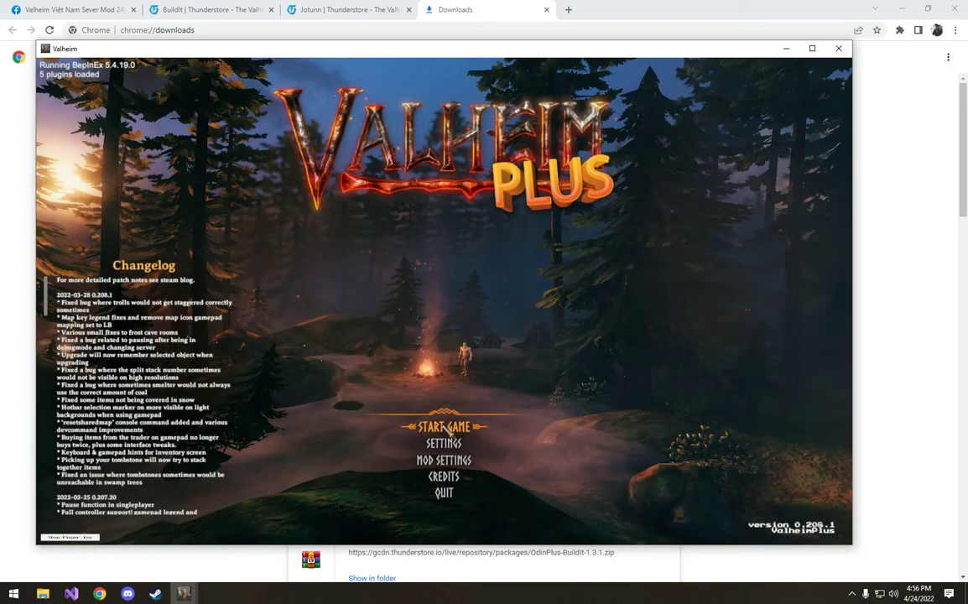
click(839, 49)
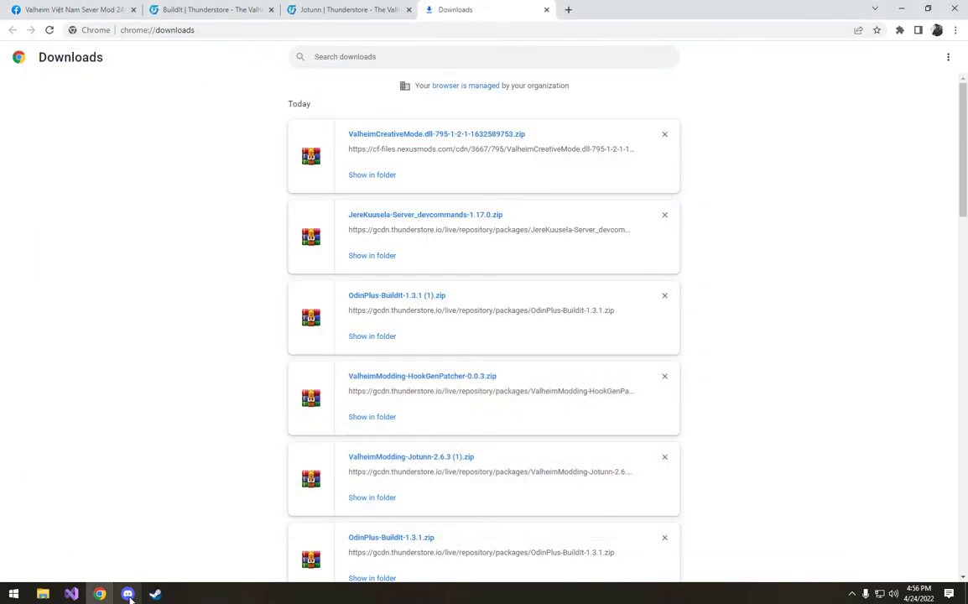
Step: Switch to Steam, launch Valheim from the library, and clear the Steam and BepInEx console windows out of the way
click(156, 594)
click(233, 250)
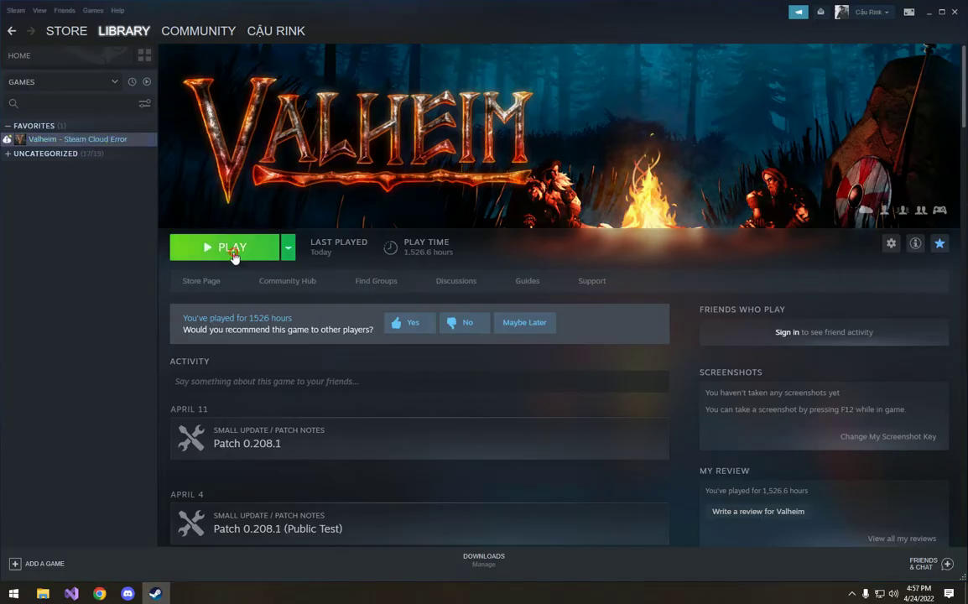
click(233, 252)
click(502, 329)
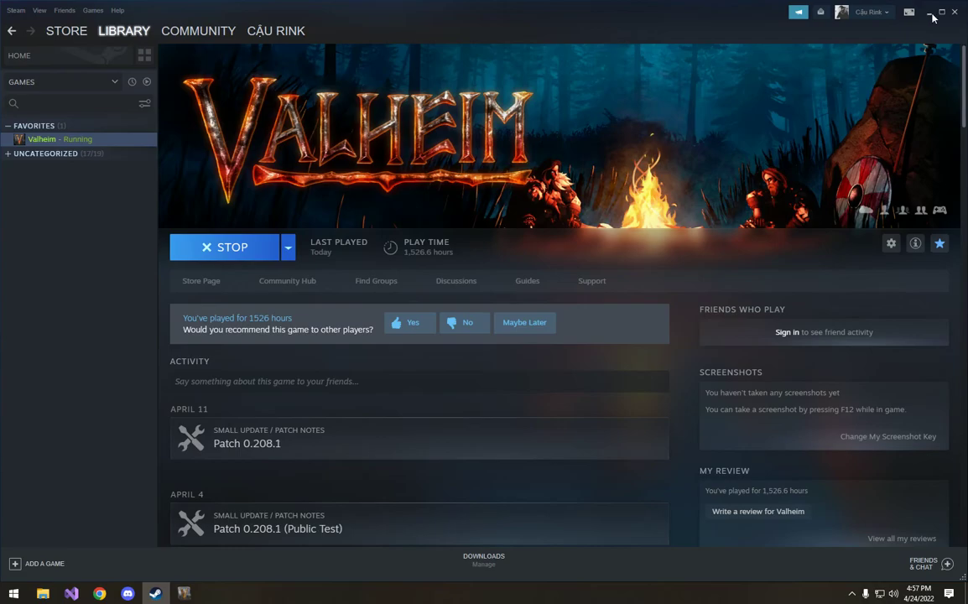
click(932, 13)
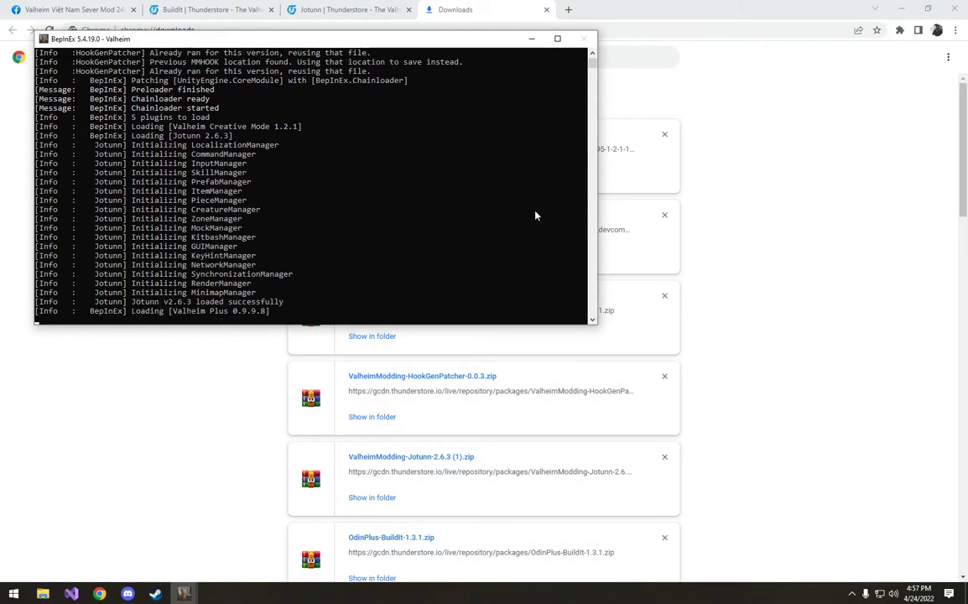
drag(381, 40, 354, 10)
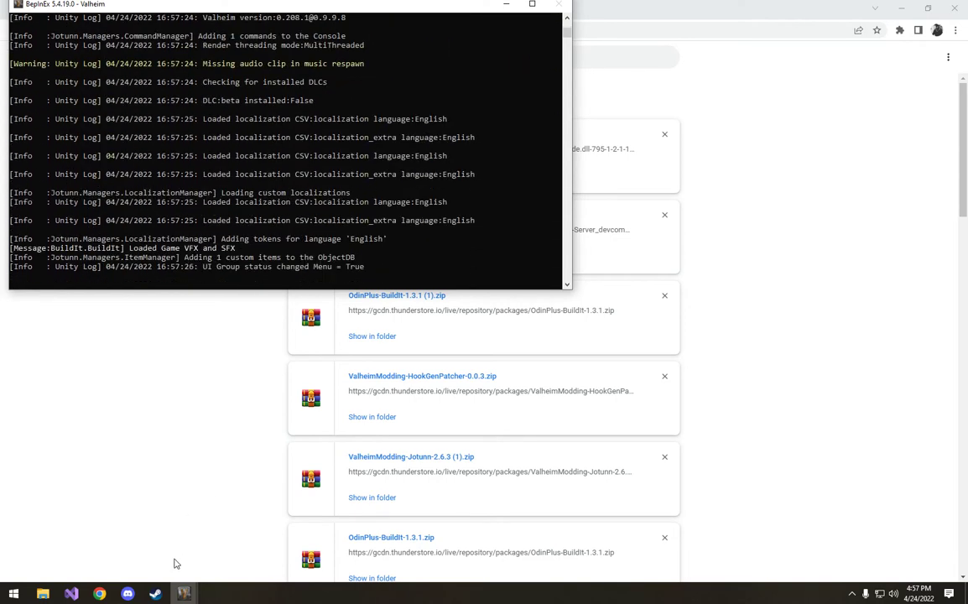
Step: Switch to the Valheim game window and start the world c123c123c with the selected character
mouse_move(184, 593)
click(237, 549)
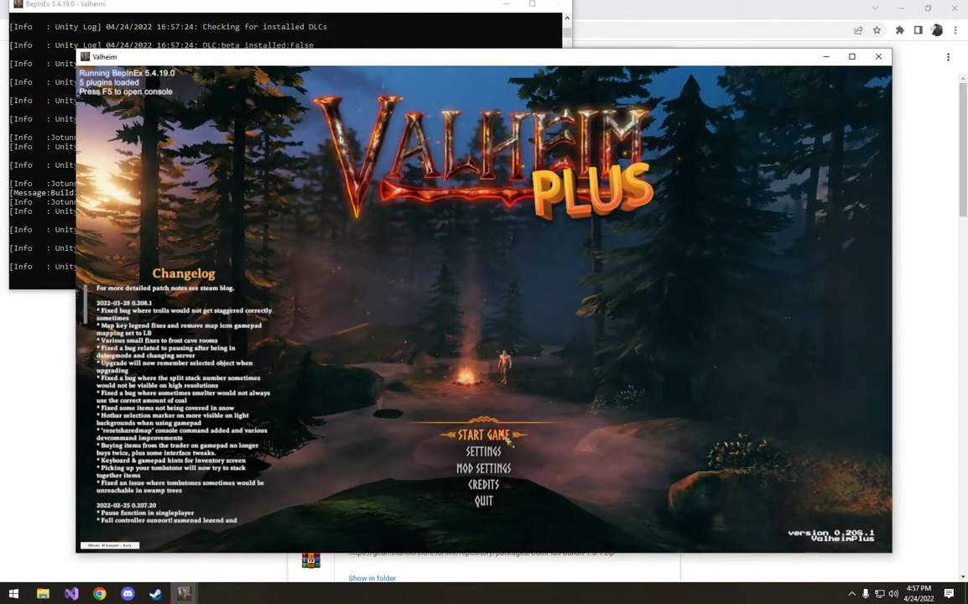
click(507, 436)
click(502, 538)
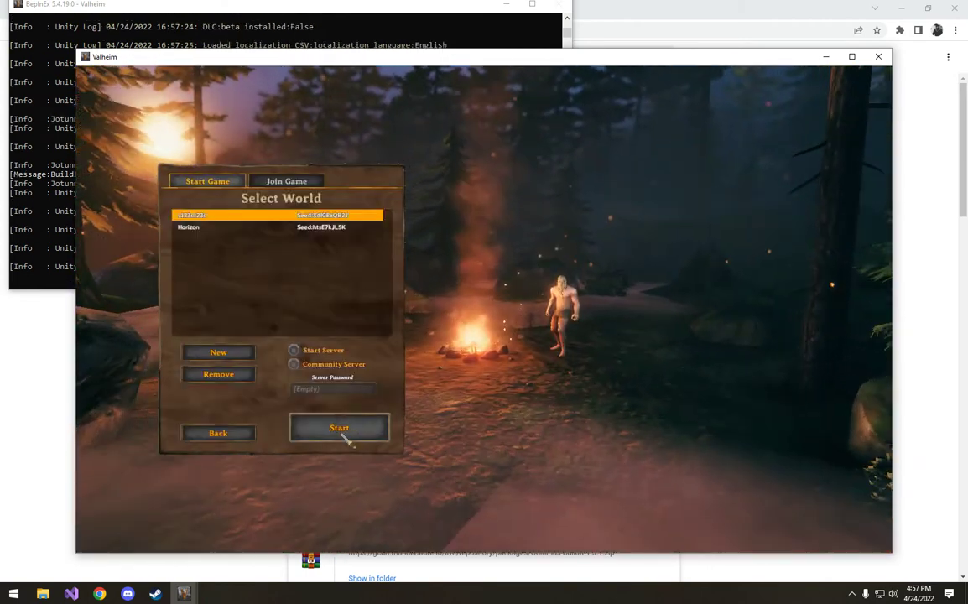
click(343, 436)
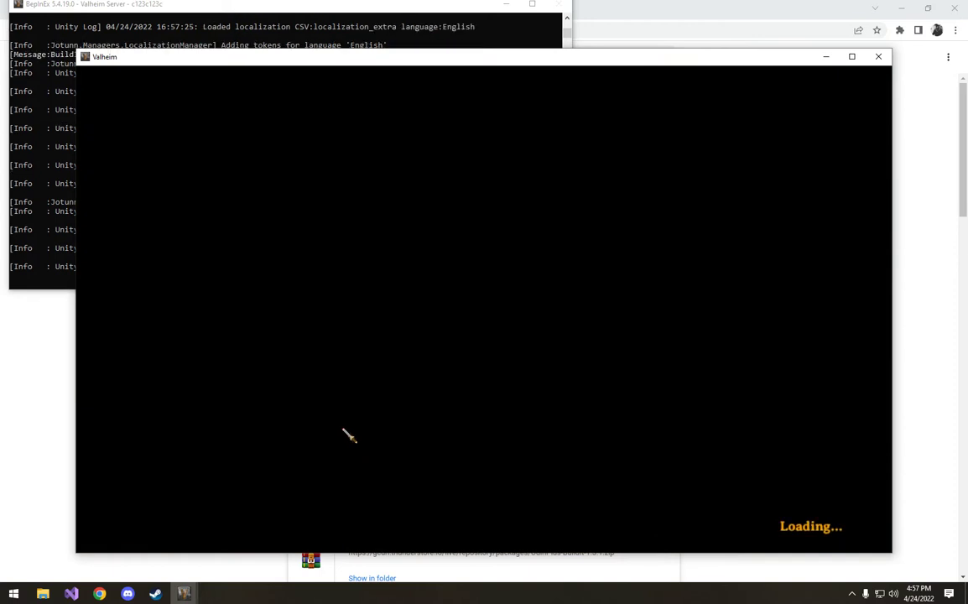